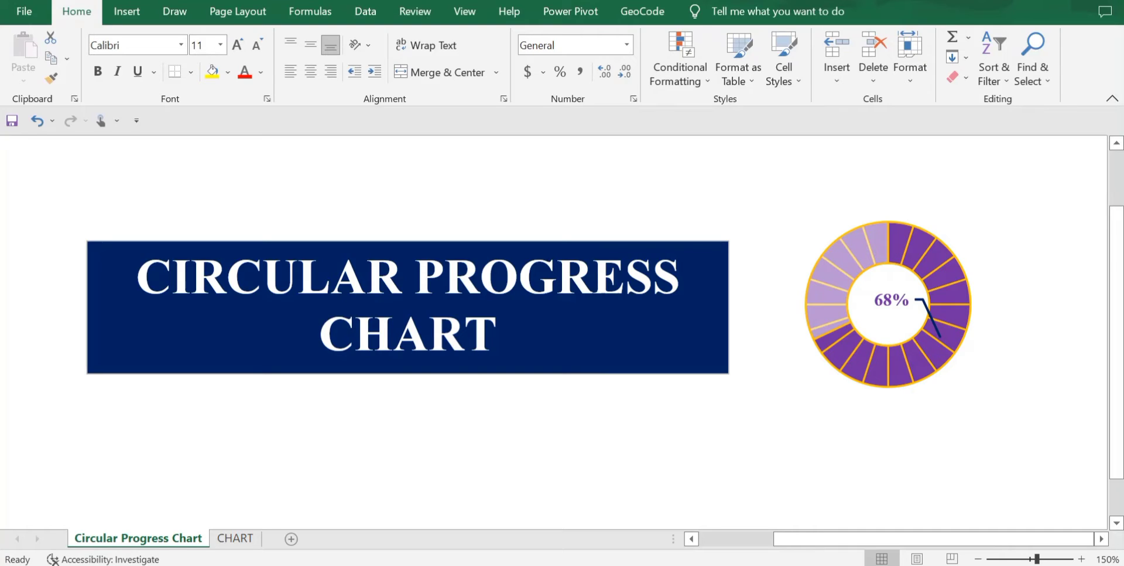
- Copy the Place and Revenue table with its Delhi row from the Circular Progress Chart sheet to cell A1 of the CHART sheet
{"action": "scroll", "coordinate": [114, 319], "scroll_direction": "down", "scroll_amount": 3}
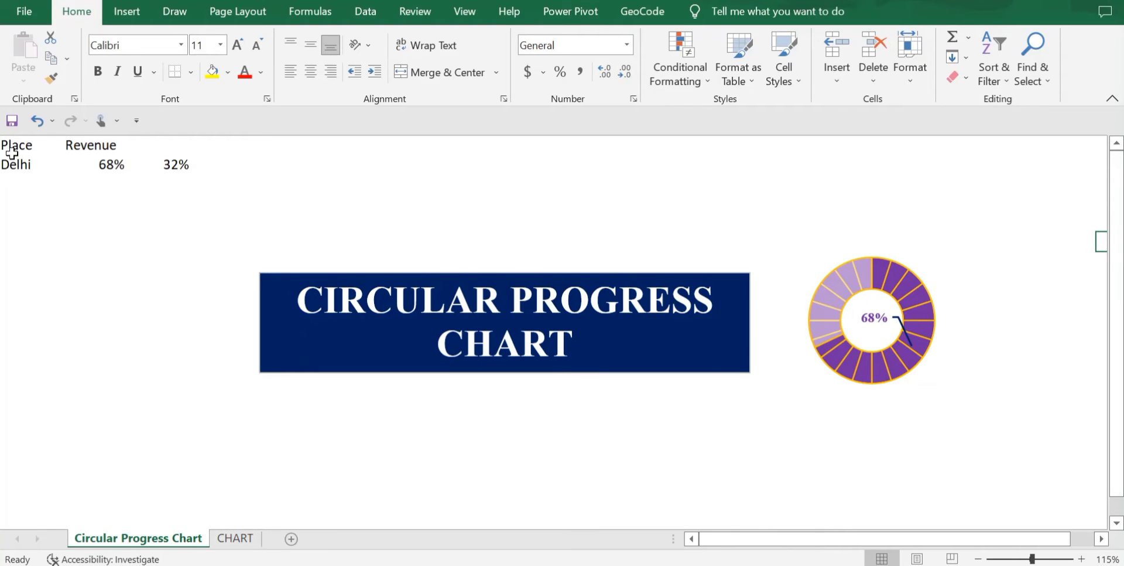
{"action": "left_click_drag", "start_coordinate": [13, 145], "coordinate": [99, 165]}
{"action": "key", "text": "ctrl+c"}
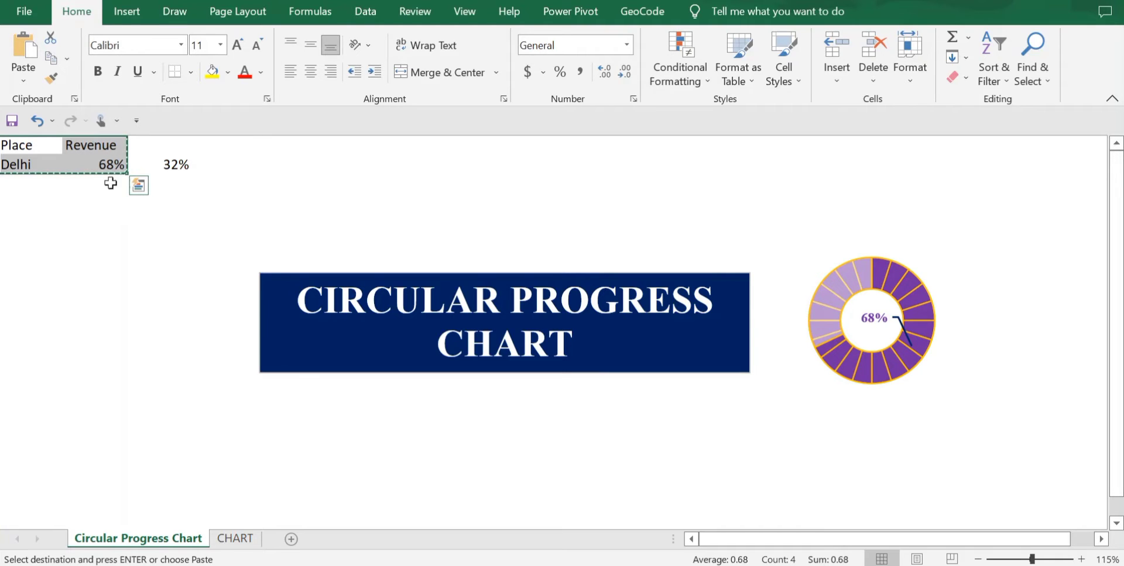
{"action": "left_click", "coordinate": [239, 538]}
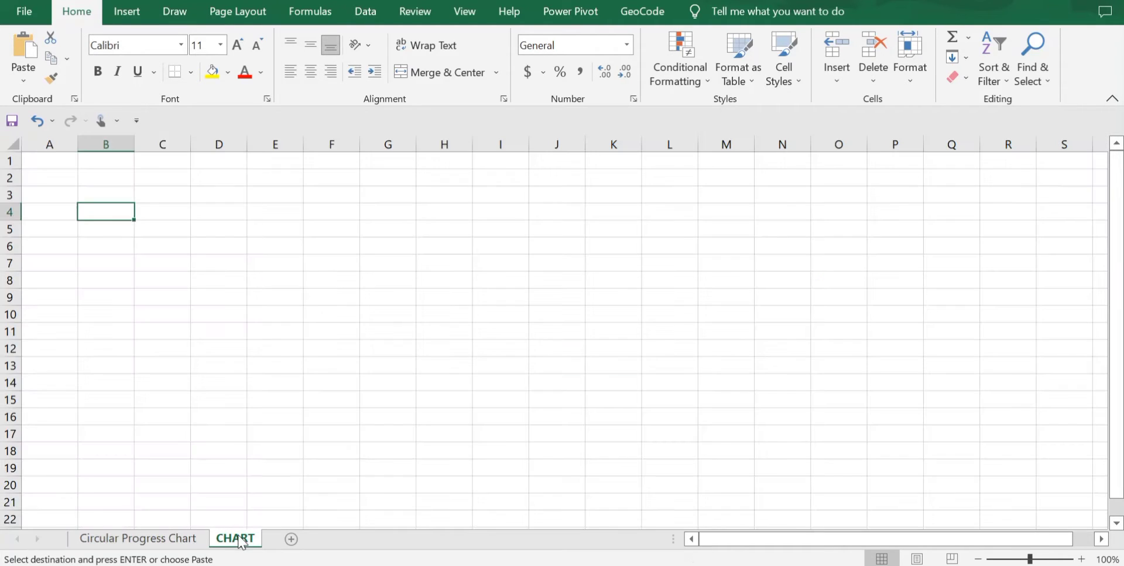
{"action": "left_click", "coordinate": [42, 159]}
{"action": "key", "text": "ctrl+v"}
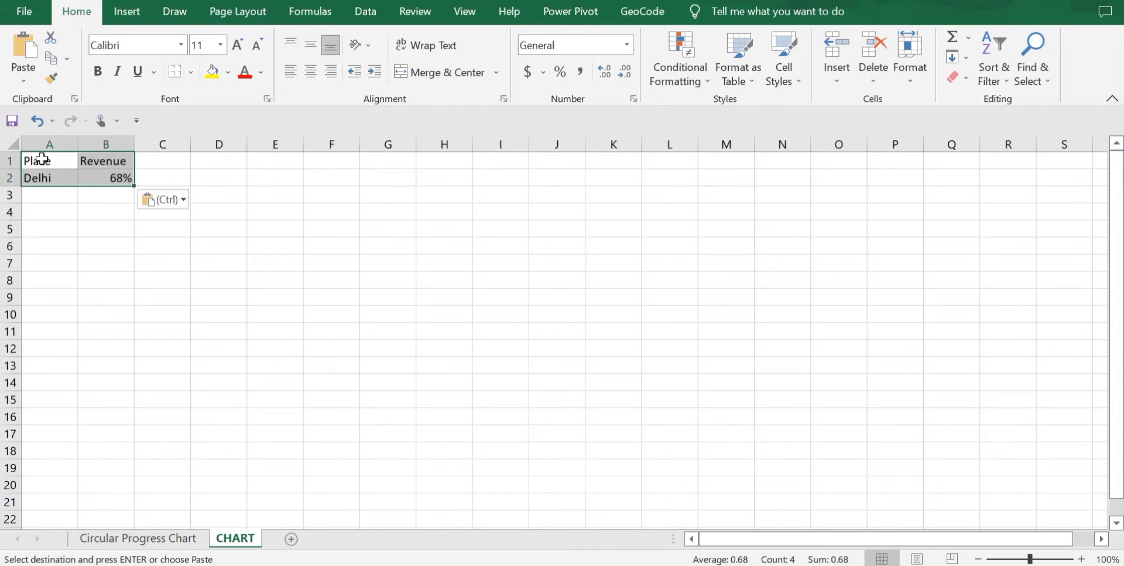
- Change Delhi's revenue in cell B2 to 56%
{"action": "left_click", "coordinate": [157, 180]}
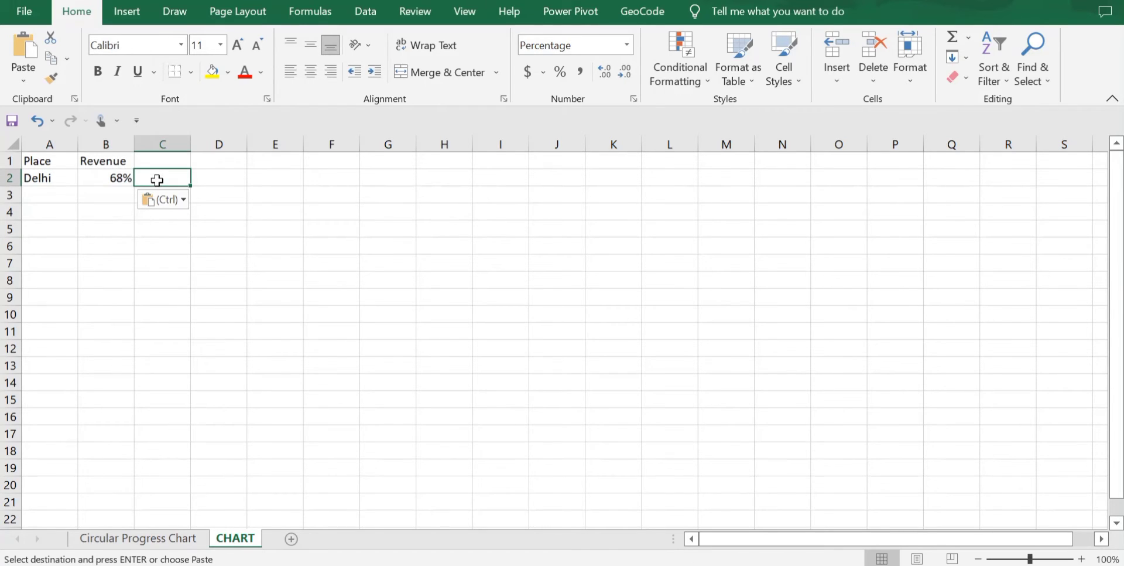
{"action": "left_click", "coordinate": [120, 181]}
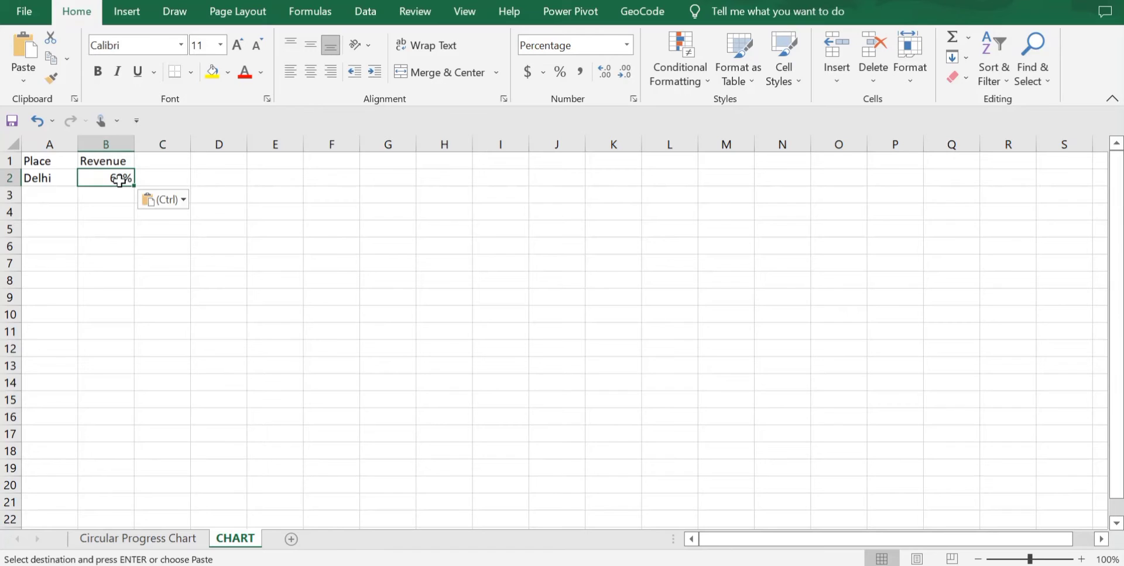
{"action": "double_click", "coordinate": [120, 180]}
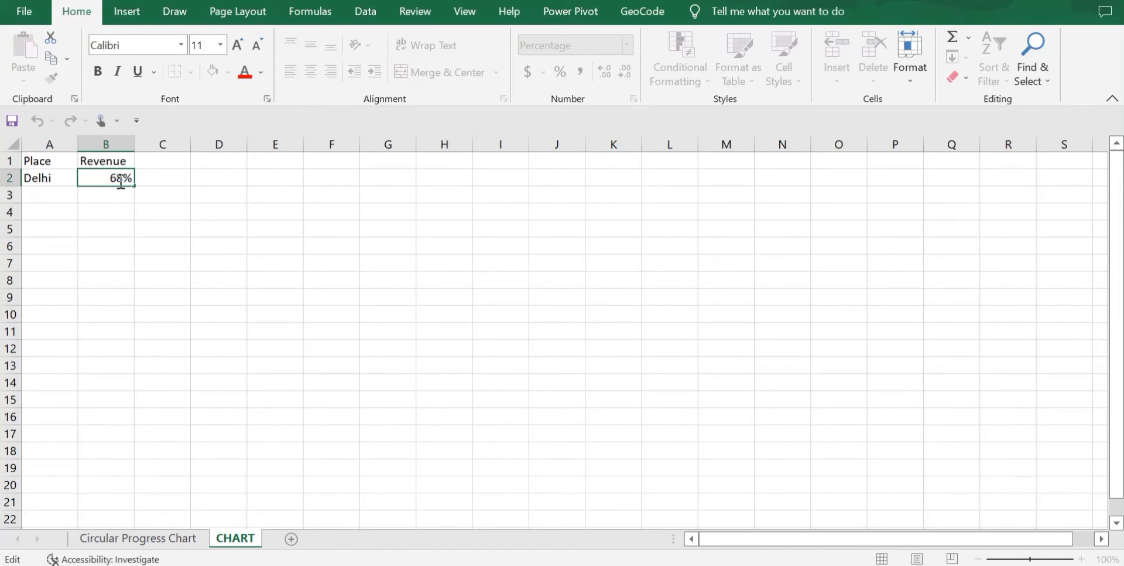
{"action": "key", "text": "BackSpace"}
{"action": "type", "text": "5"}
- Calculate the remaining percentage in cell C2 with the formula =1-B2
{"action": "left_click", "coordinate": [152, 178]}
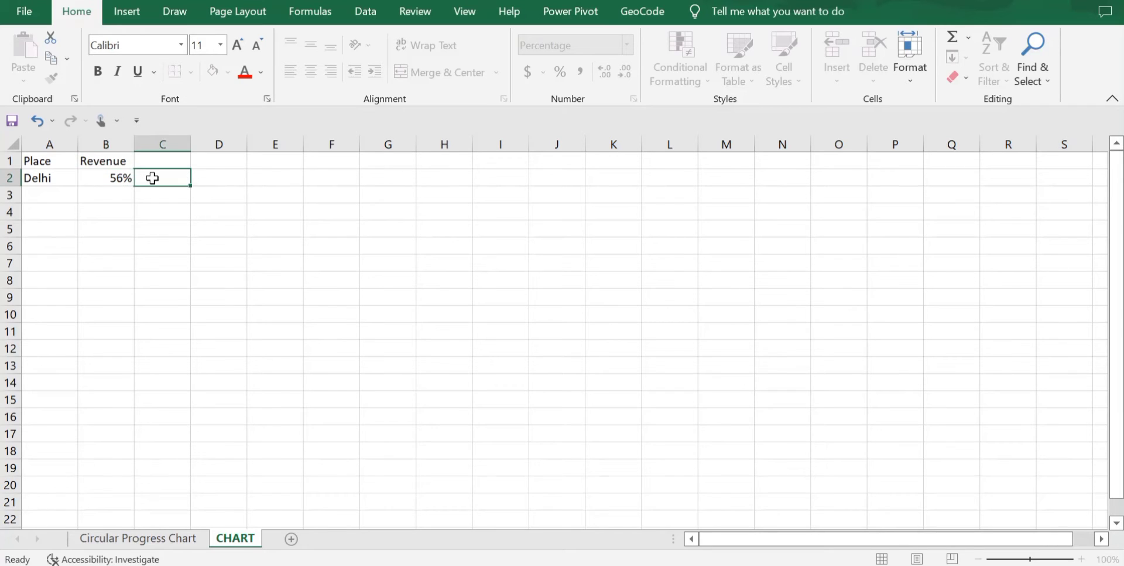
{"action": "type", "text": "="}
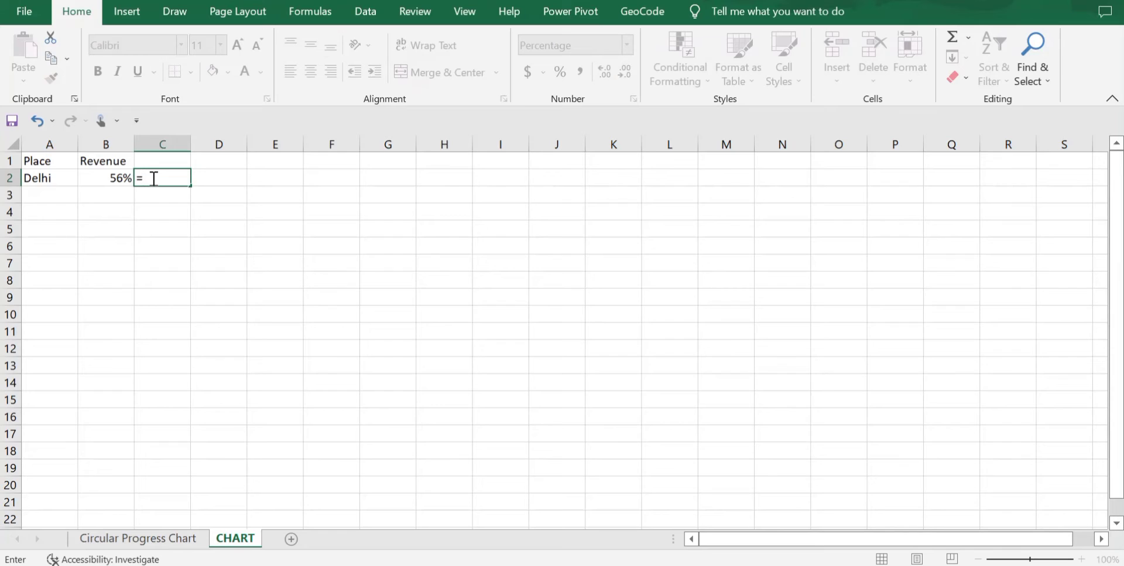
{"action": "type", "text": "1-"}
{"action": "left_click", "coordinate": [110, 179]}
{"action": "key", "text": "Return"}
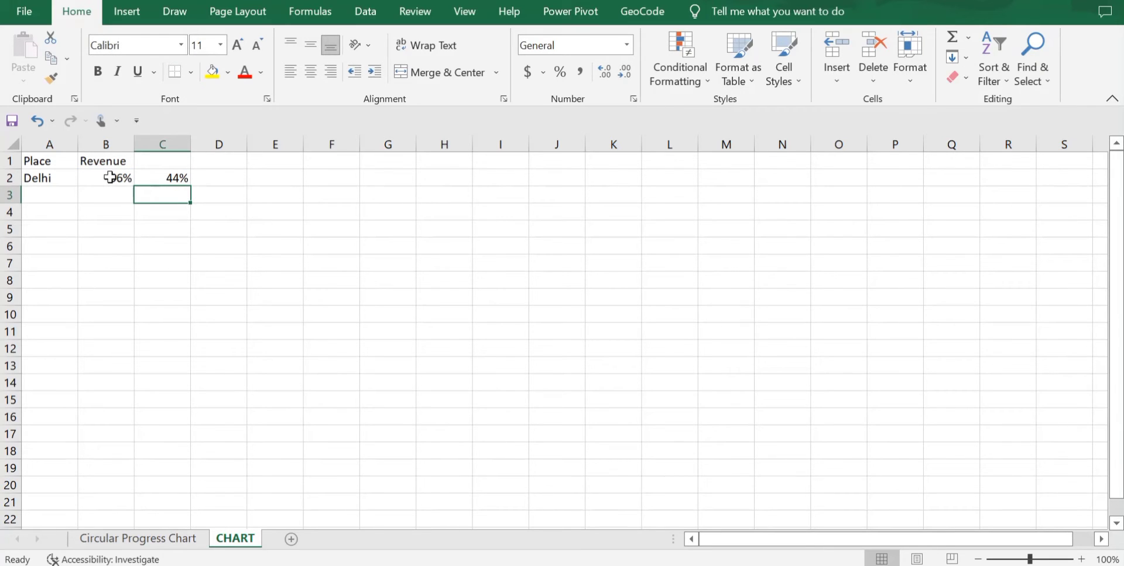
- Insert a doughnut chart from the percentages in B2:C2 and apply chart Style 7 to it
{"action": "left_click_drag", "start_coordinate": [110, 177], "coordinate": [171, 177]}
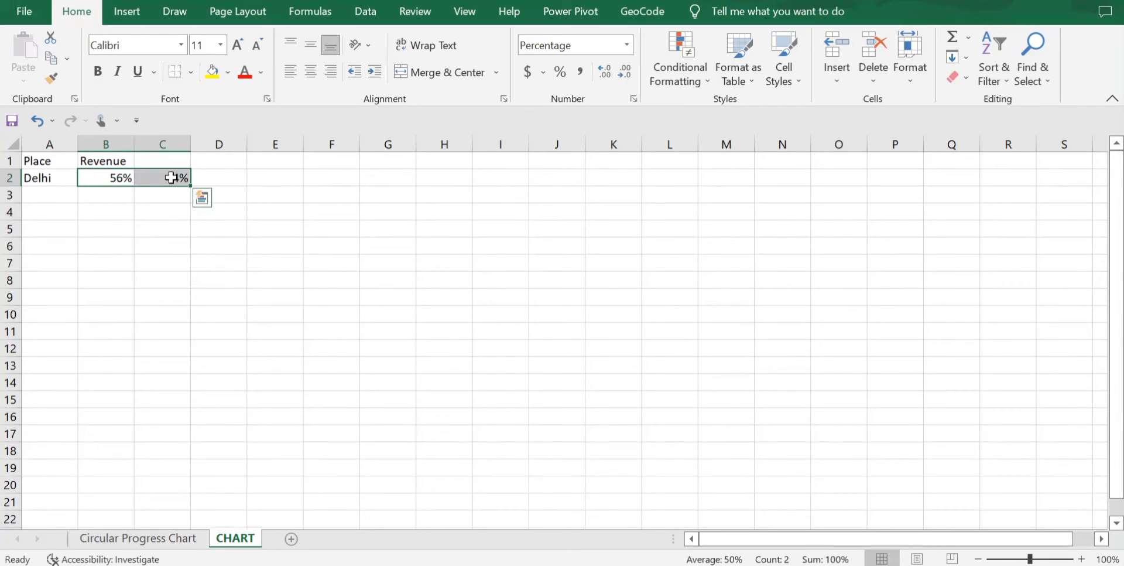
{"action": "left_click", "coordinate": [125, 20]}
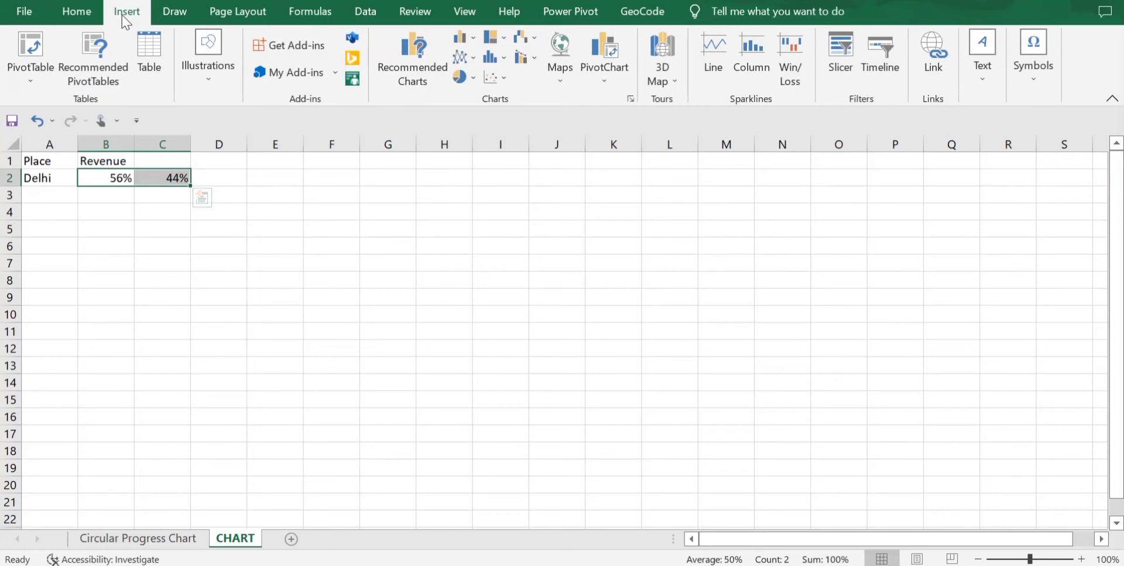
{"action": "left_click", "coordinate": [473, 80]}
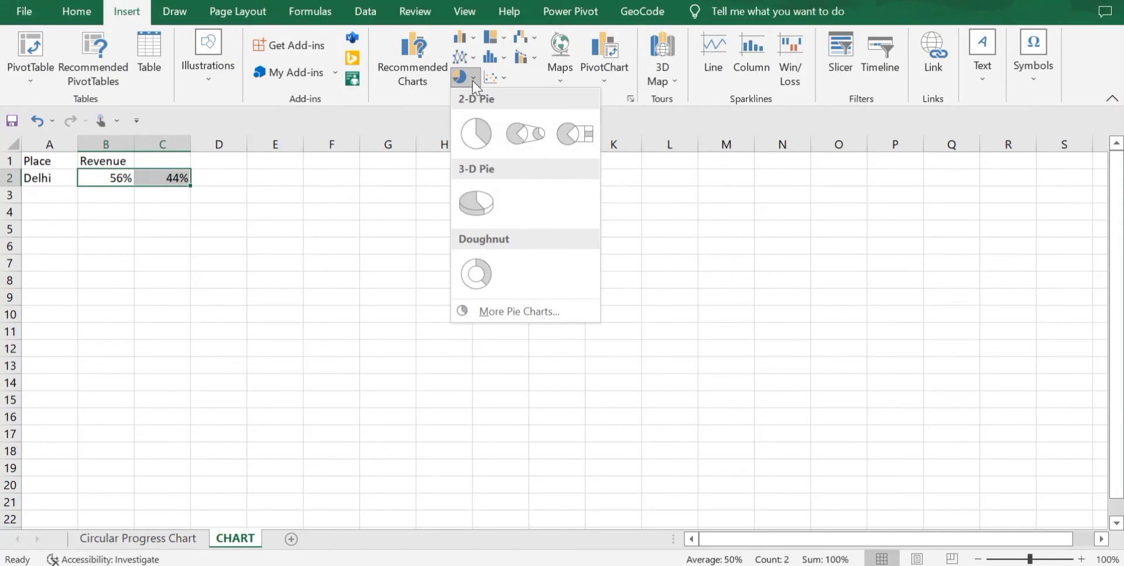
{"action": "left_click", "coordinate": [484, 276]}
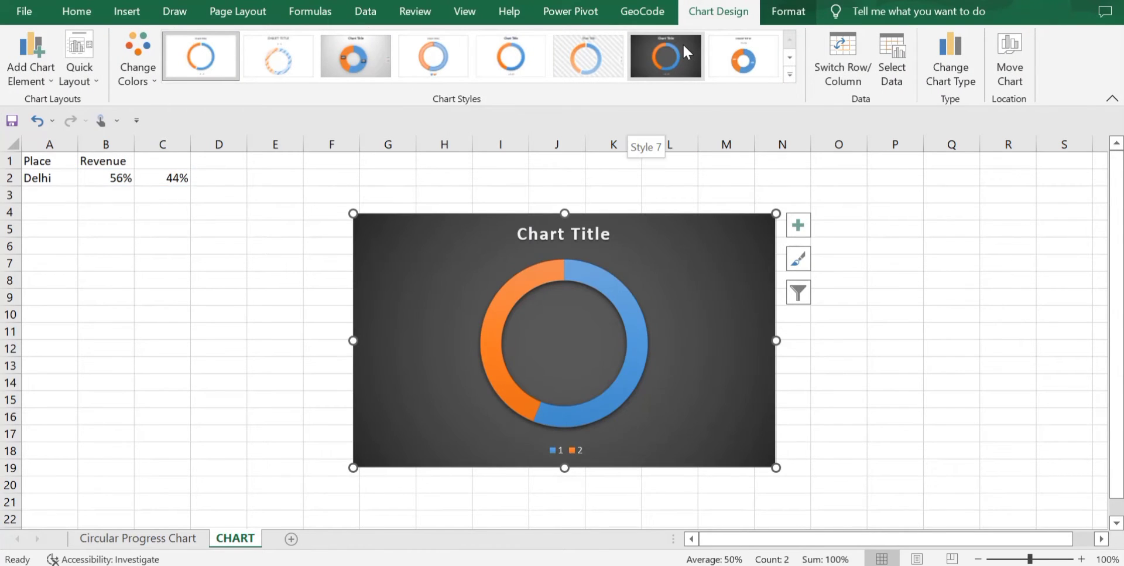
{"action": "left_click", "coordinate": [685, 50]}
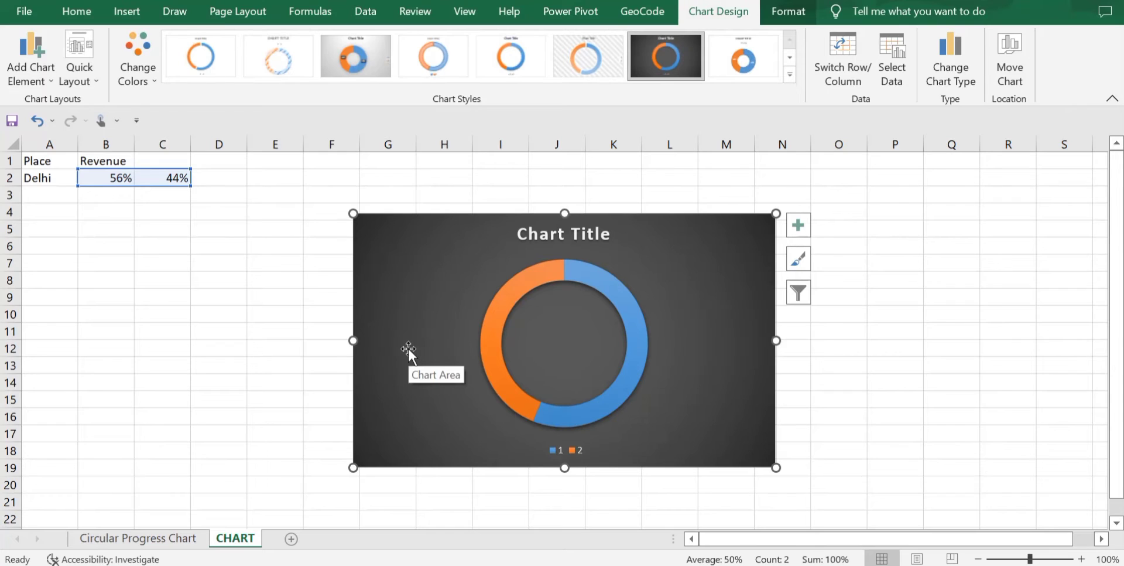
- Remove the chart title and the legend from the doughnut chart
{"action": "left_click", "coordinate": [799, 228]}
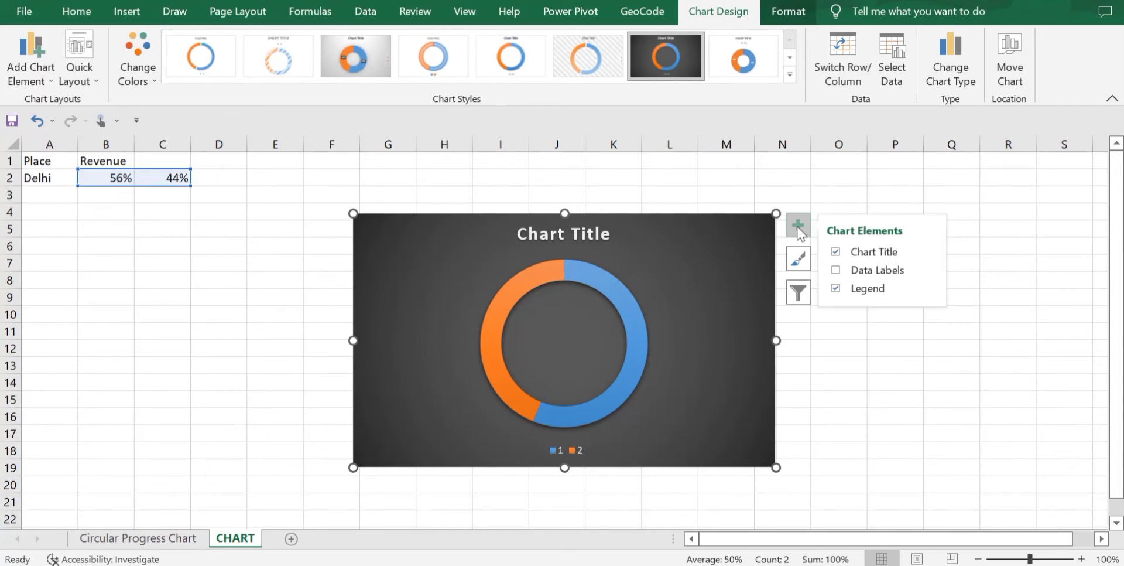
{"action": "left_click", "coordinate": [837, 253]}
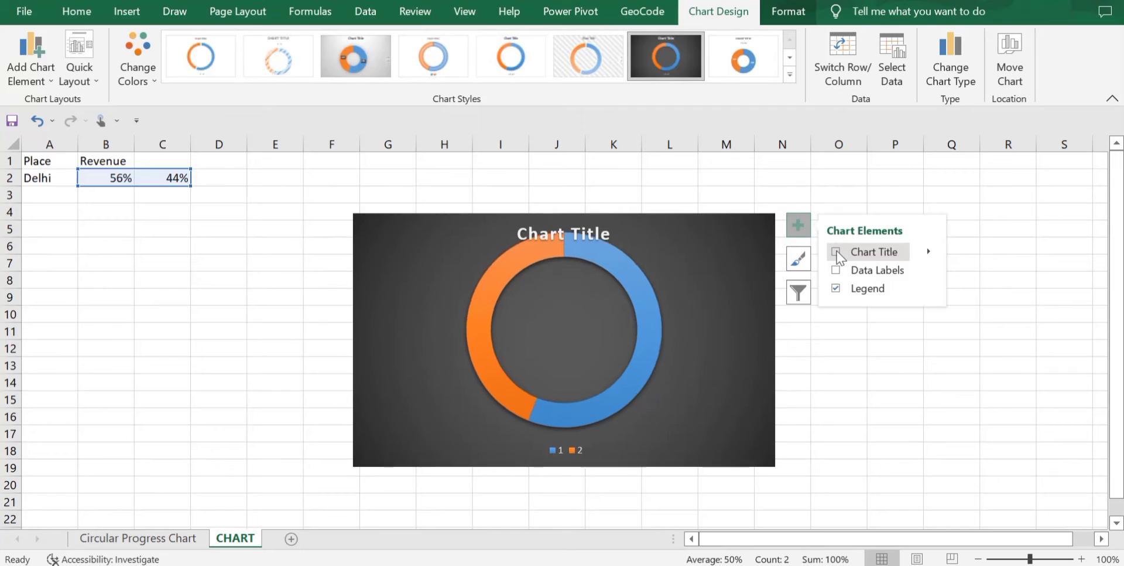
{"action": "left_click", "coordinate": [837, 290]}
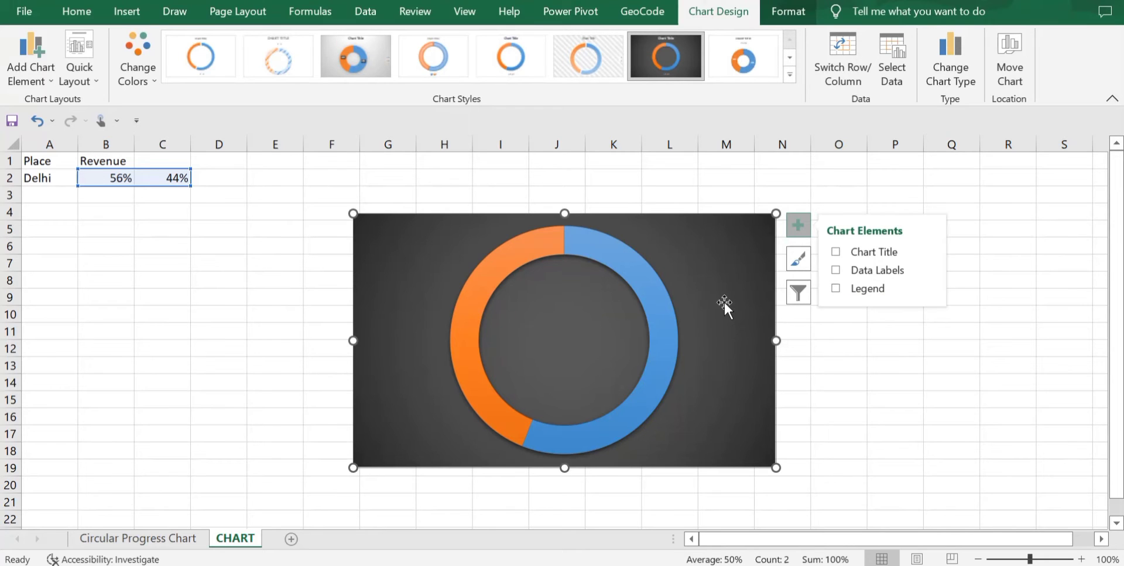
- Set the doughnut chart's width to 3" and move the chart so its upper corner starts around cell J5
{"action": "left_click", "coordinate": [789, 13]}
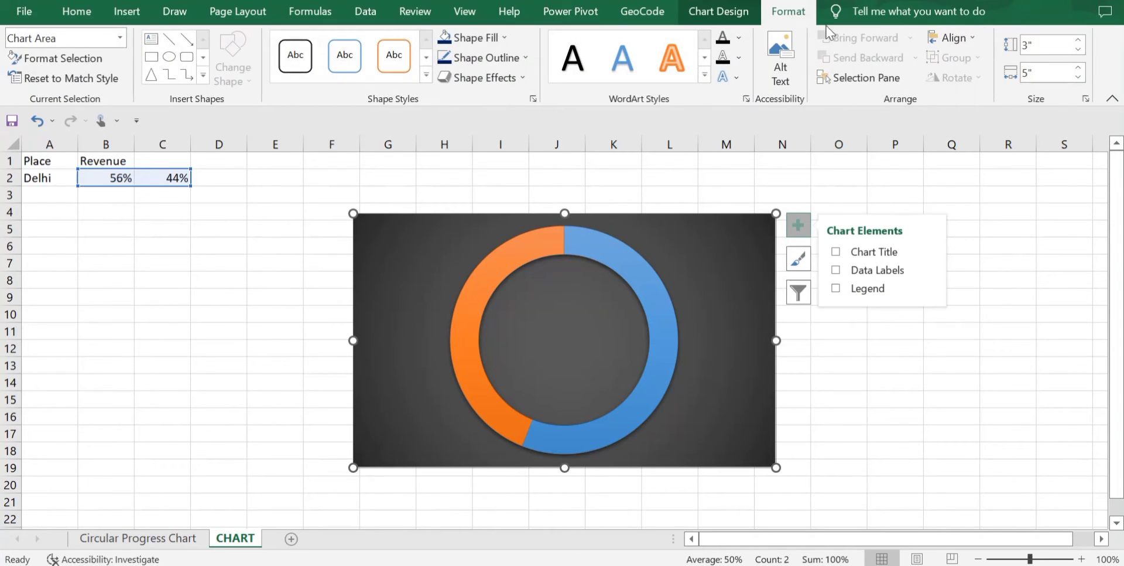
{"action": "left_click", "coordinate": [1029, 72]}
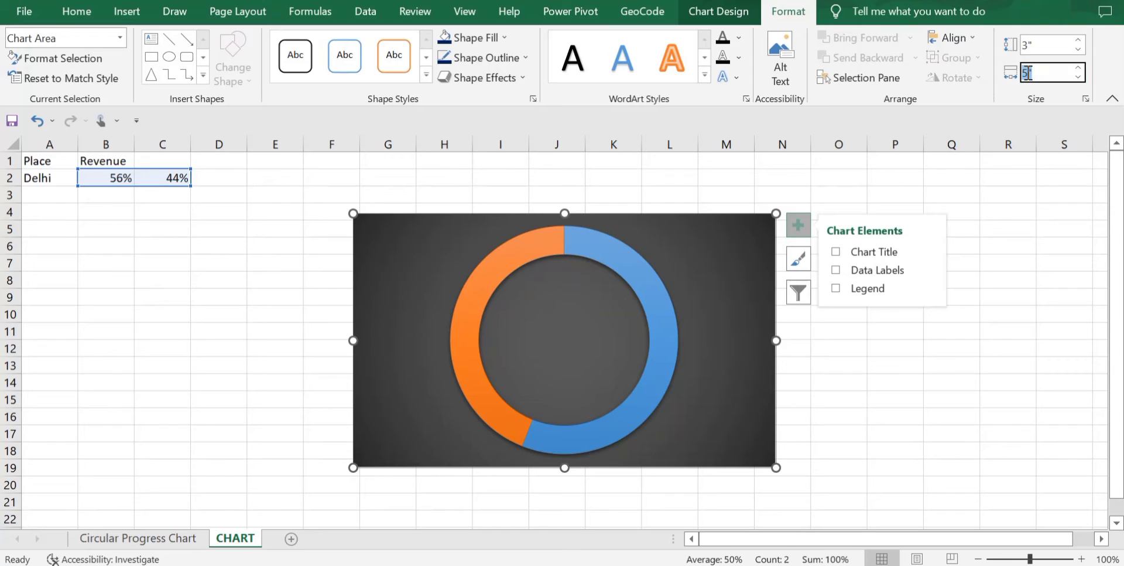
{"action": "key", "text": "BackSpace"}
{"action": "type", "text": "3"}
{"action": "key", "text": "Return"}
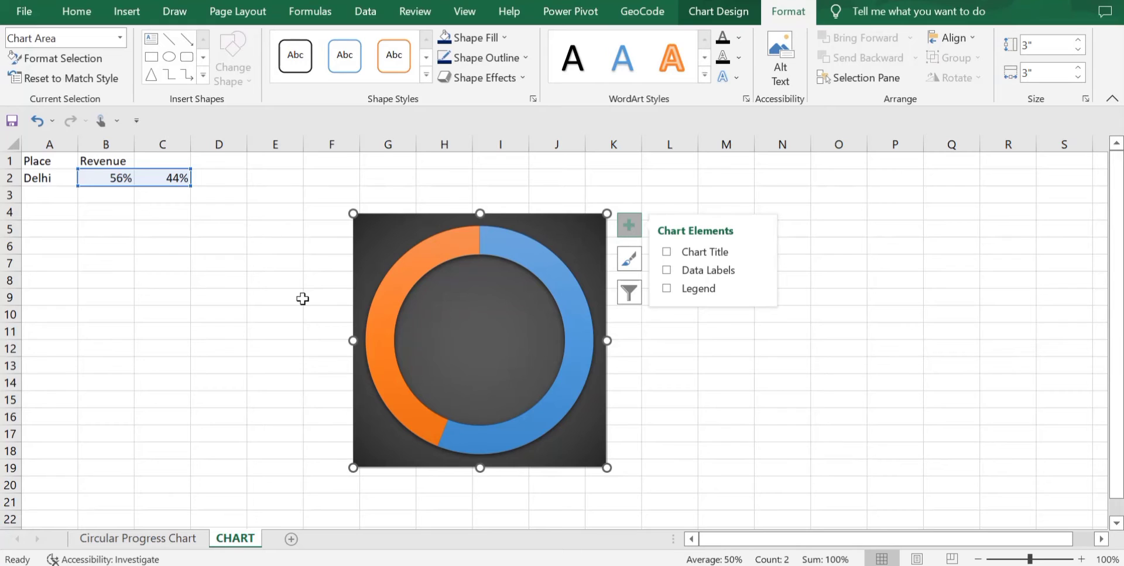
{"action": "left_click_drag", "start_coordinate": [360, 216], "coordinate": [538, 226]}
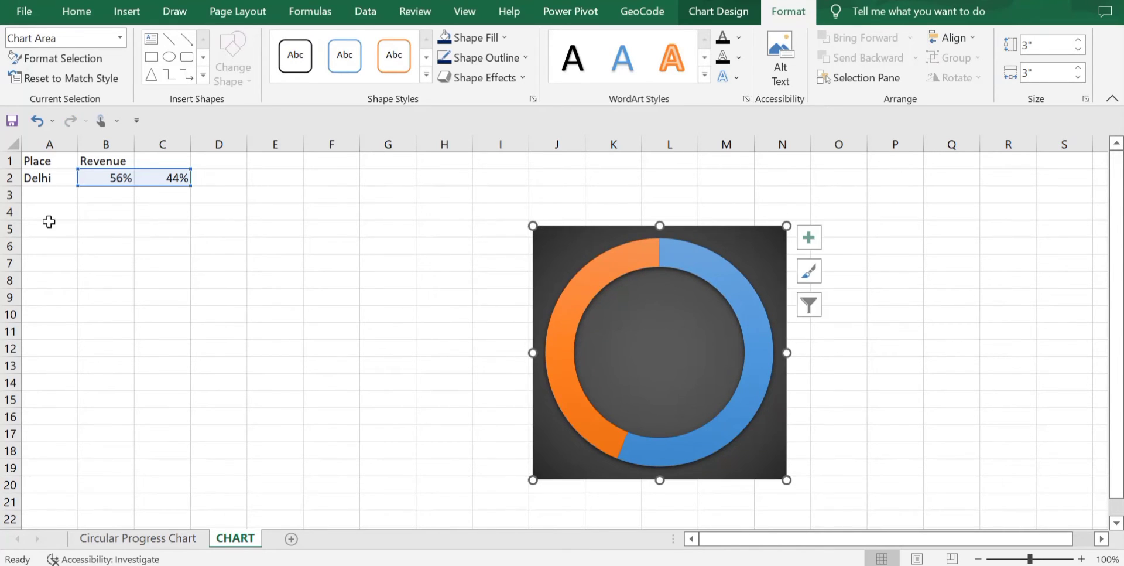
- Enter 1 in cell A3 and fill it across the row through T3
{"action": "left_click", "coordinate": [36, 201]}
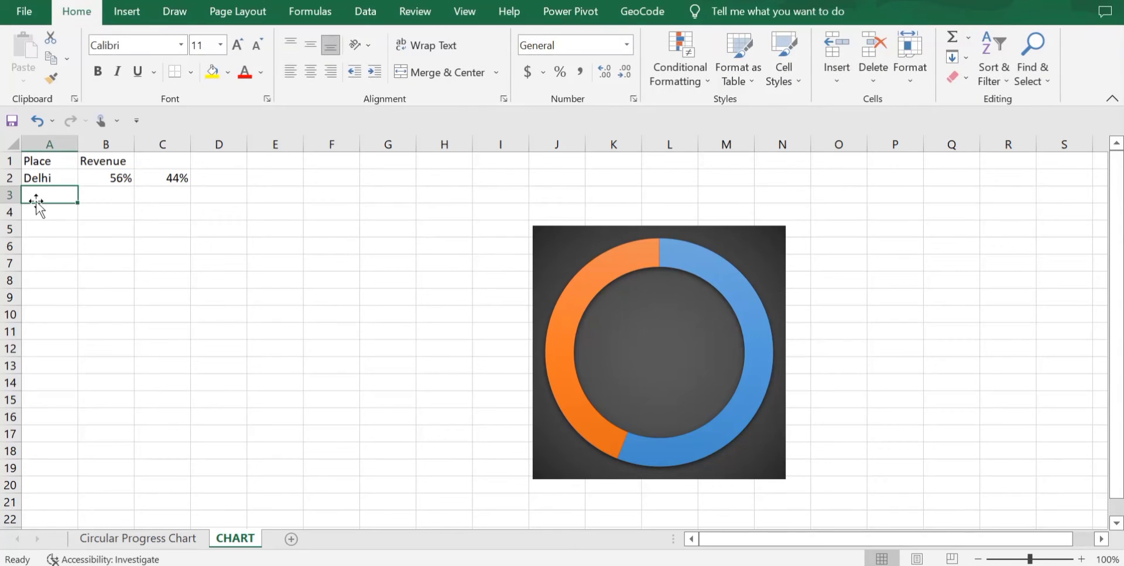
{"action": "type", "text": "1"}
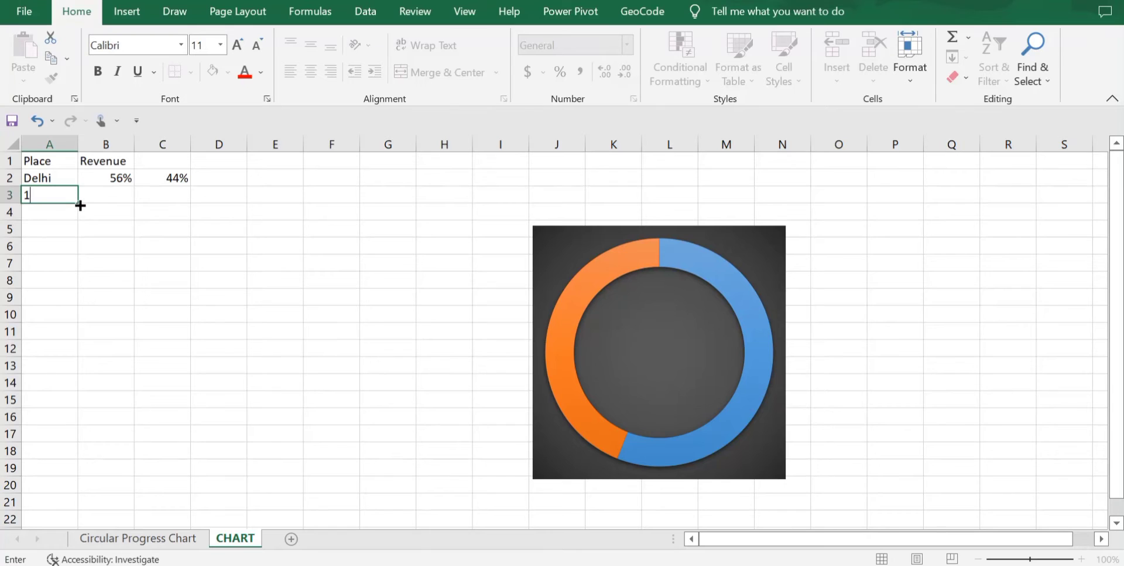
{"action": "left_click_drag", "start_coordinate": [79, 202], "coordinate": [978, 202]}
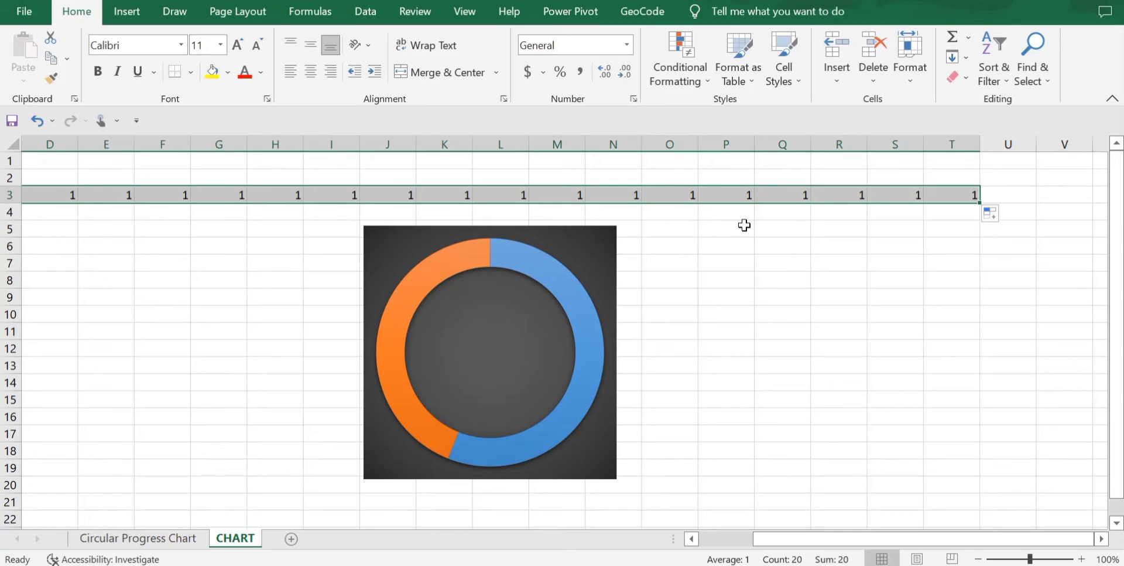
{"action": "scroll", "coordinate": [746, 226], "scroll_direction": "left", "scroll_amount": 3}
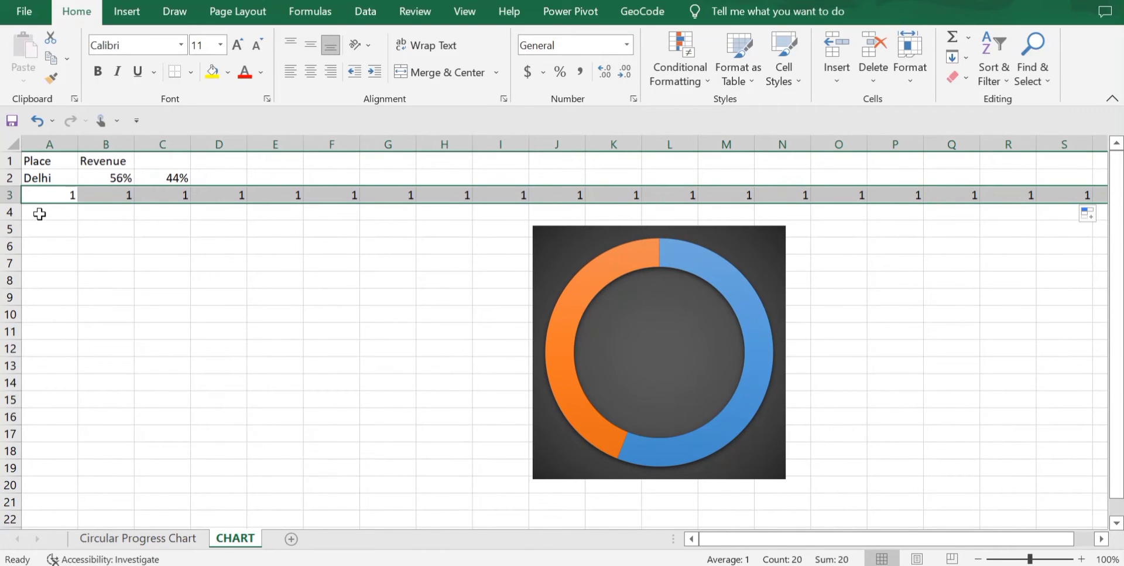
- Enter the formula =TEXTJOIN(",",TRUE,A3:T3) in cell A4 to join the row of ones with commas
{"action": "left_click", "coordinate": [39, 214]}
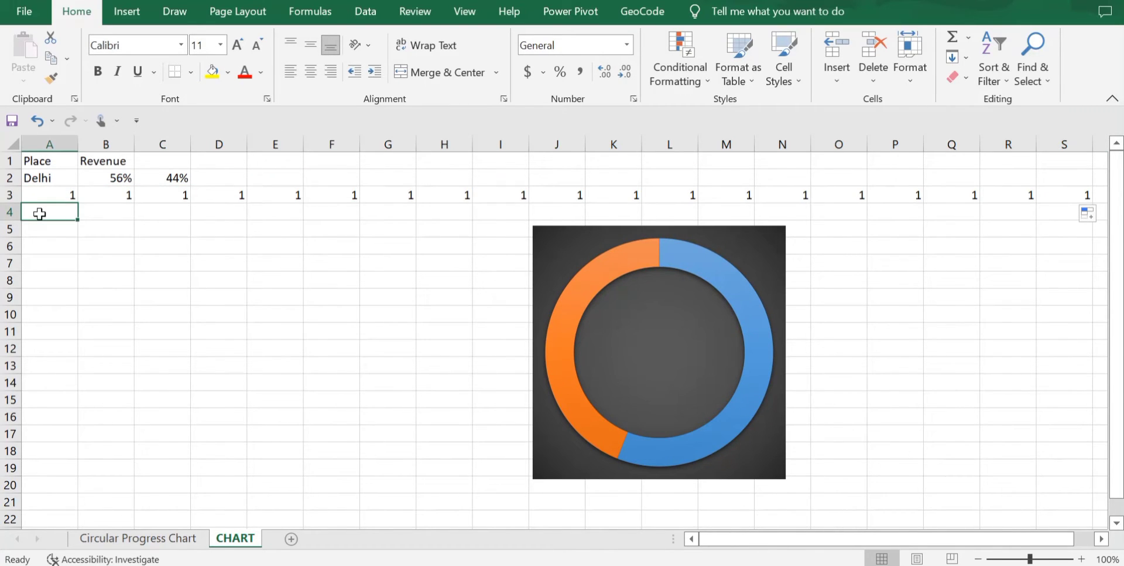
{"action": "type", "text": "=TEXT"}
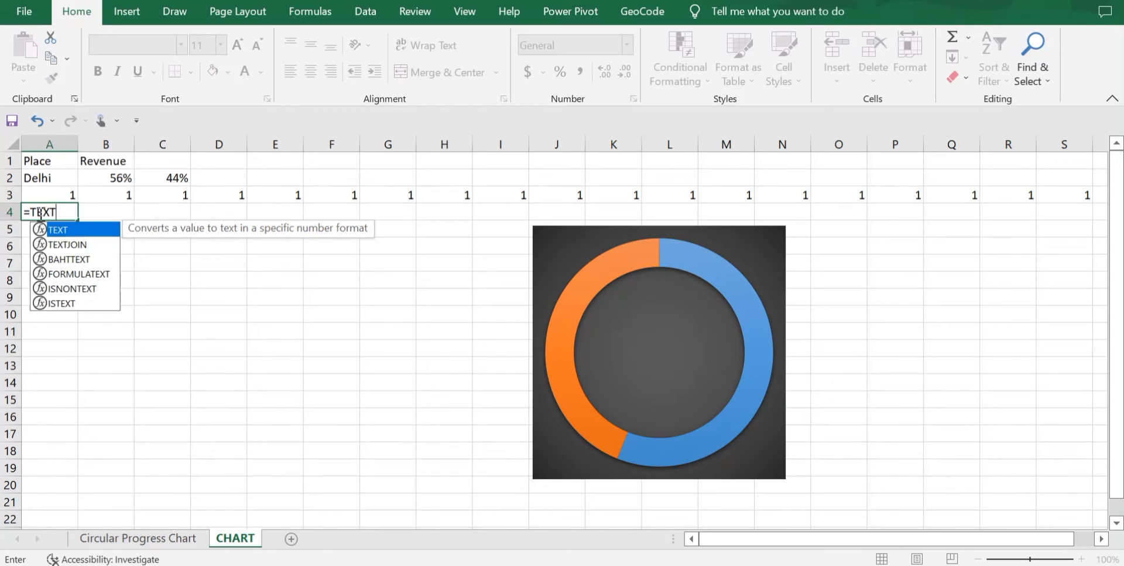
{"action": "type", "text": "JOIN"}
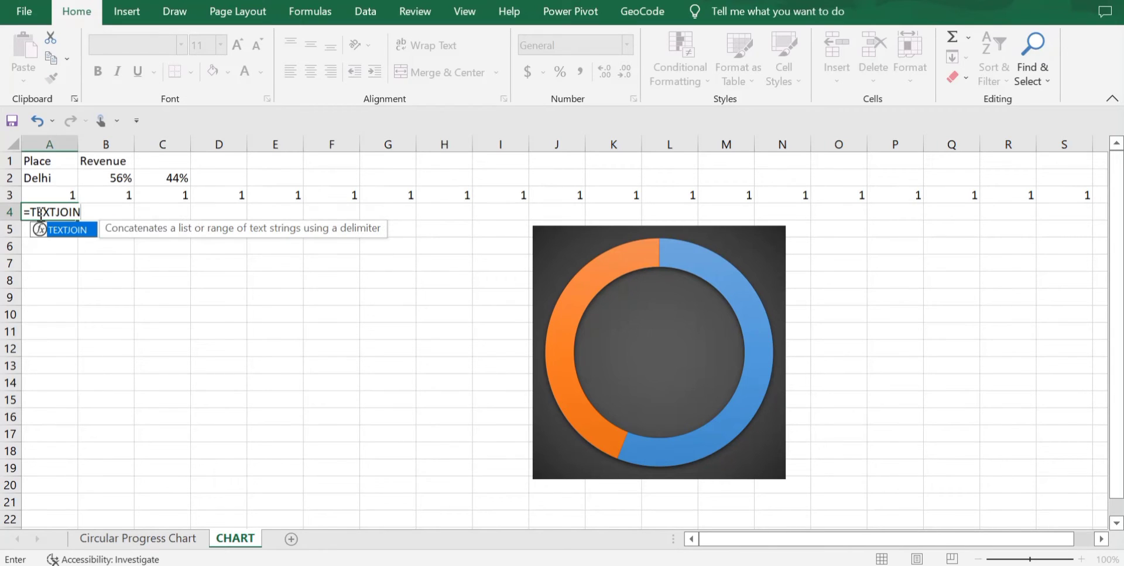
{"action": "type", "text": "("}
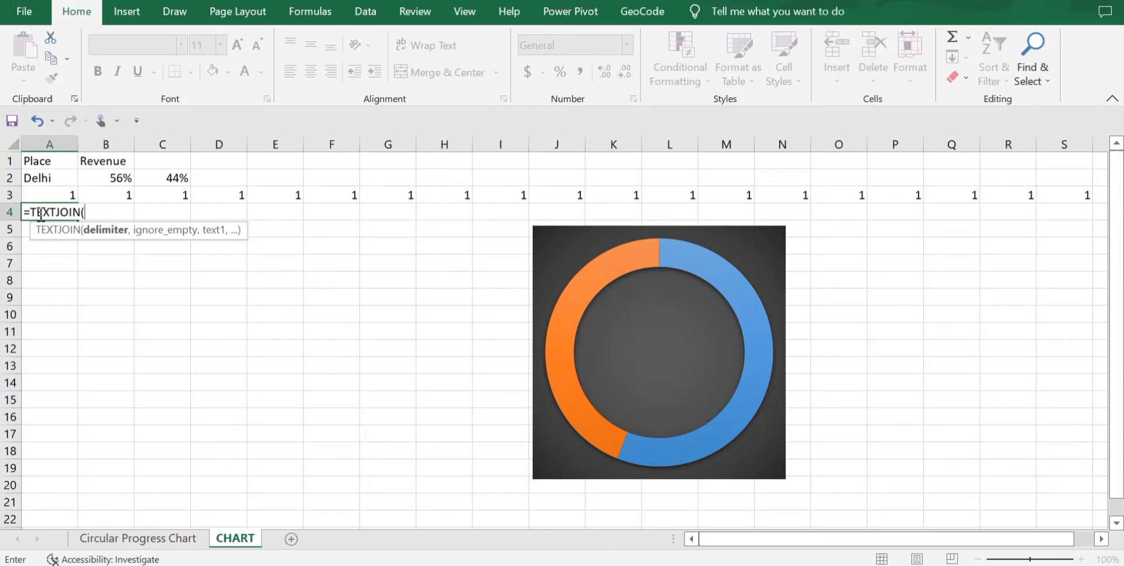
{"action": "type", "text": "\",\","}
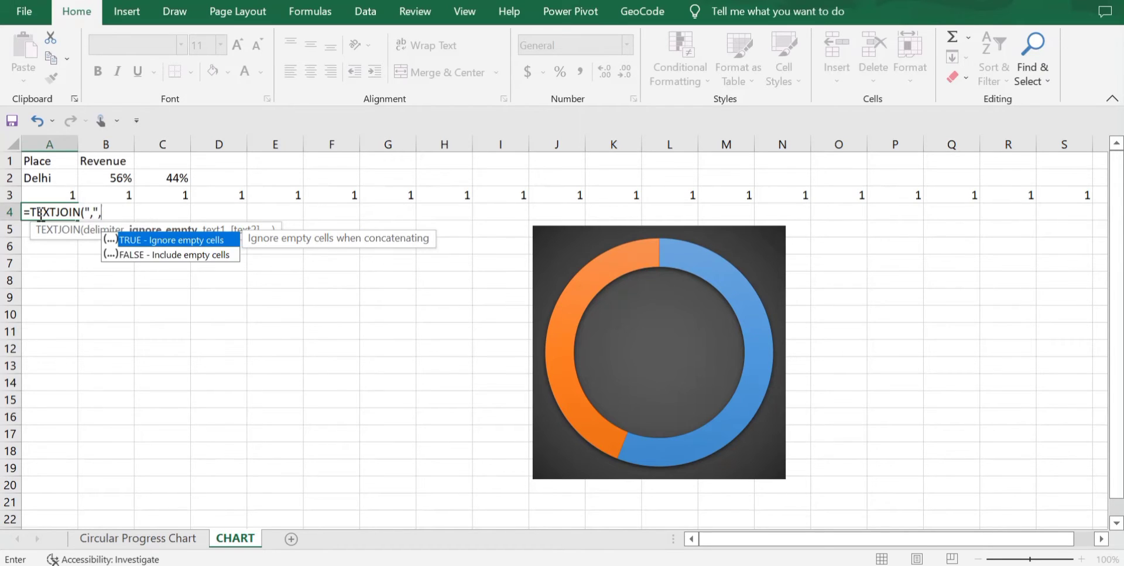
{"action": "type", "text": "TRUE"}
{"action": "type", "text": ","}
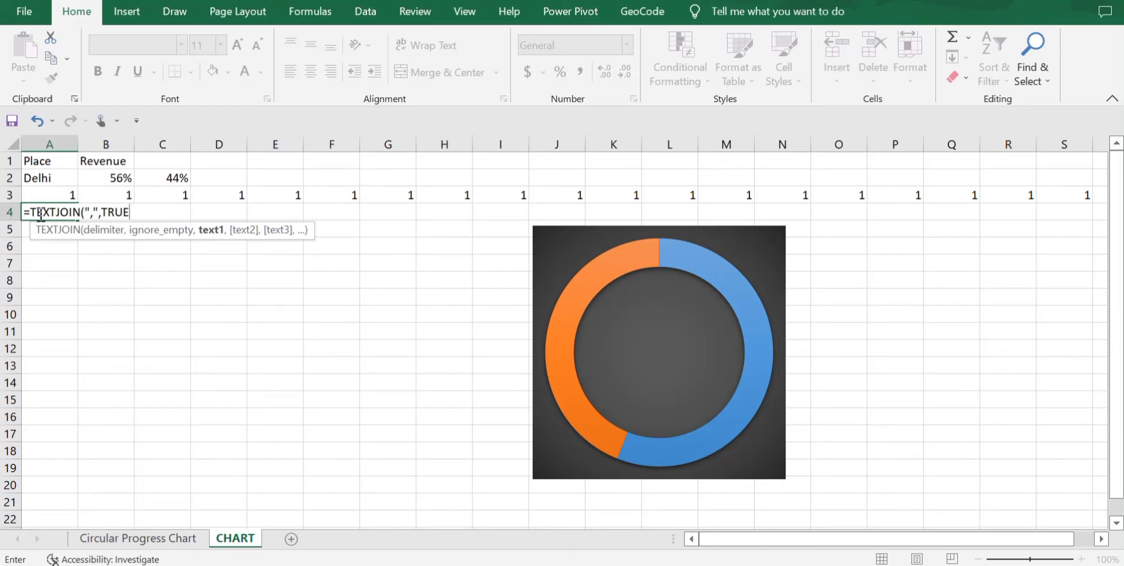
{"action": "left_click", "coordinate": [45, 194]}
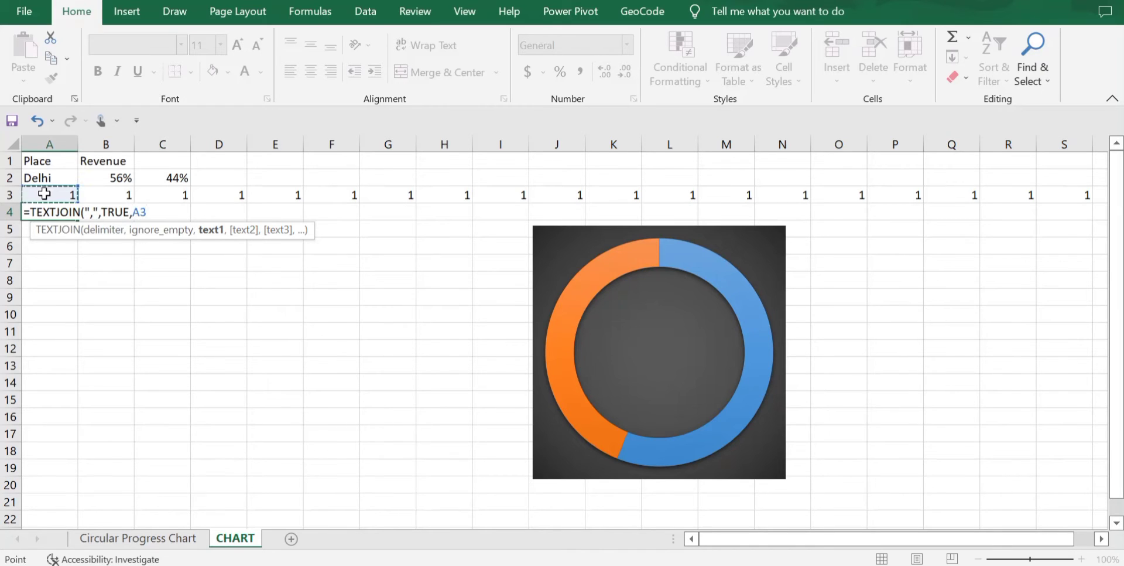
{"action": "key", "text": "ctrl+shift+Right"}
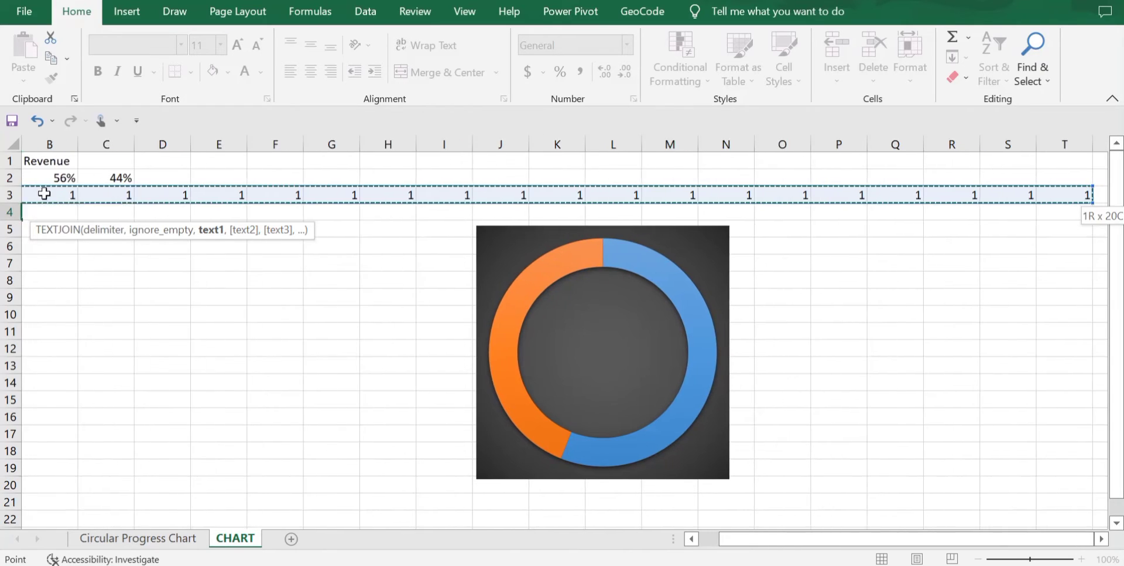
{"action": "scroll", "coordinate": [79, 292], "scroll_direction": "left", "scroll_amount": 1}
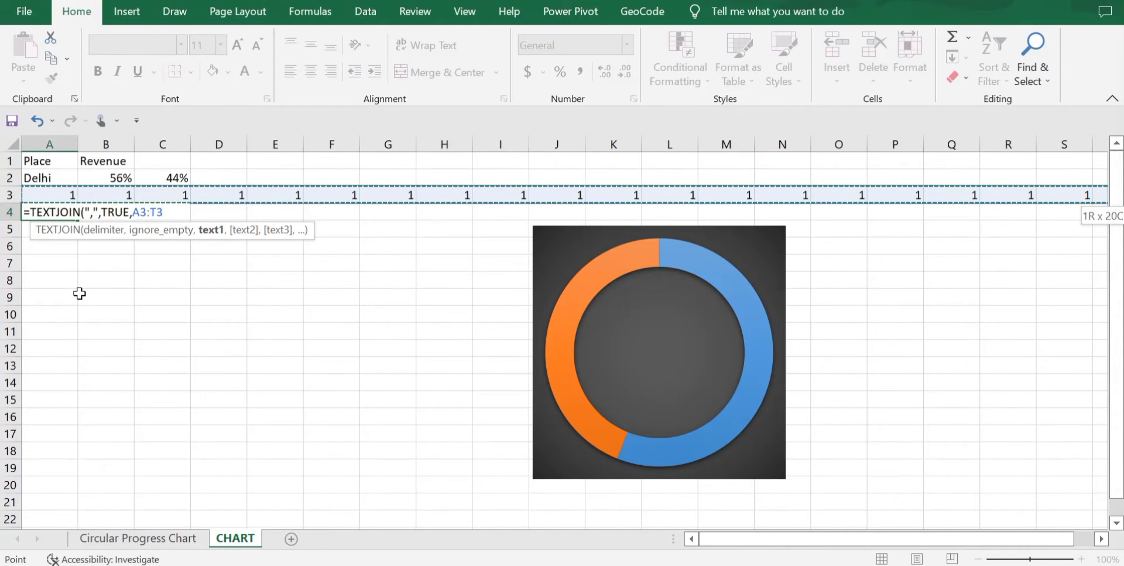
{"action": "type", "text": ")"}
{"action": "key", "text": "Return"}
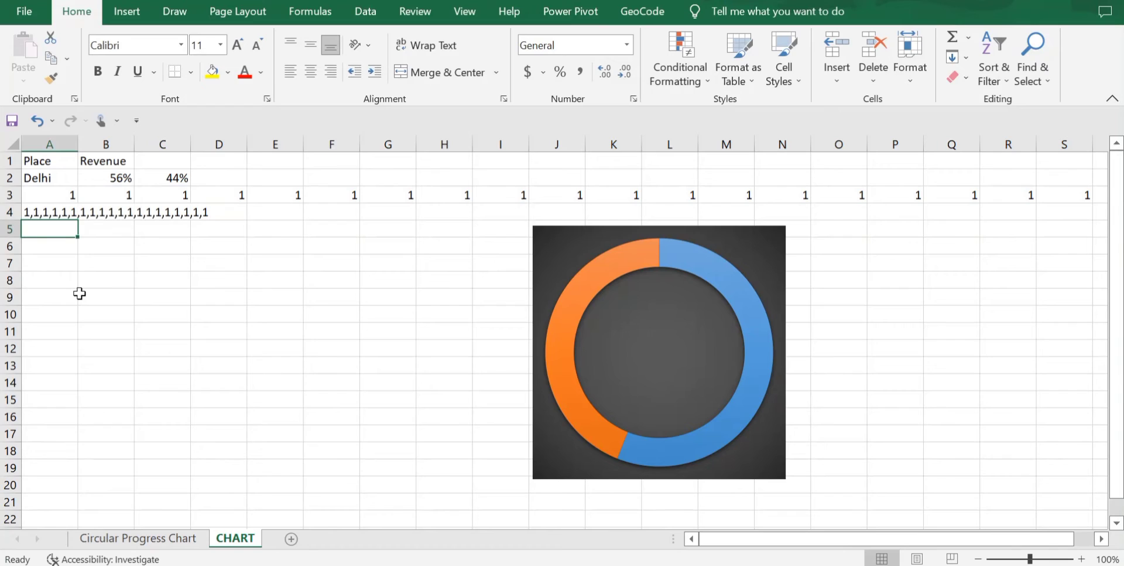
- Display the formula bar with cell A4 selected
{"action": "left_click", "coordinate": [51, 211]}
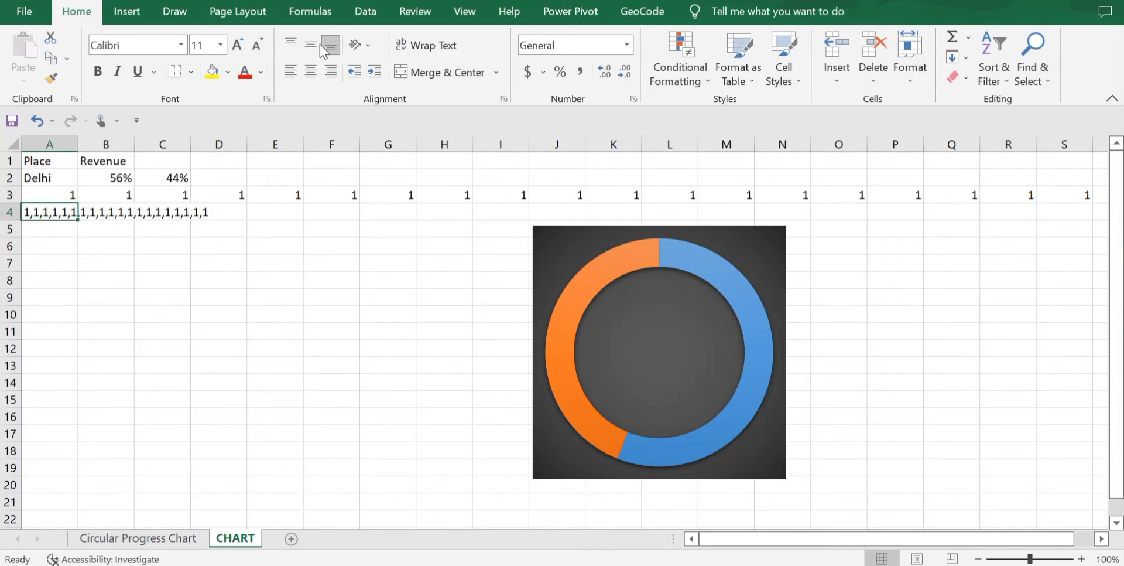
{"action": "left_click", "coordinate": [461, 12]}
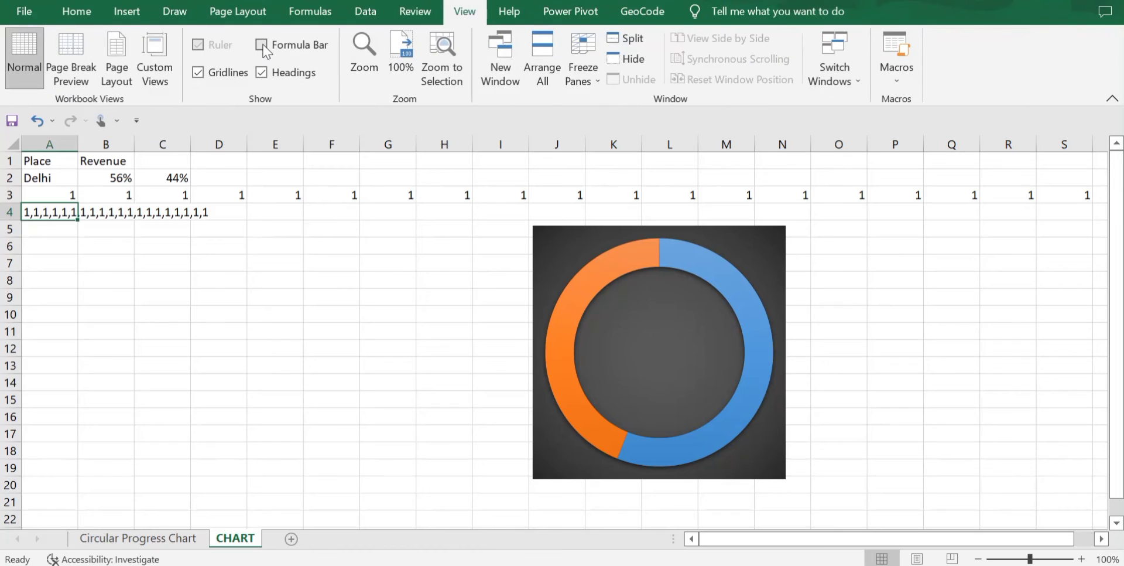
{"action": "left_click", "coordinate": [262, 45]}
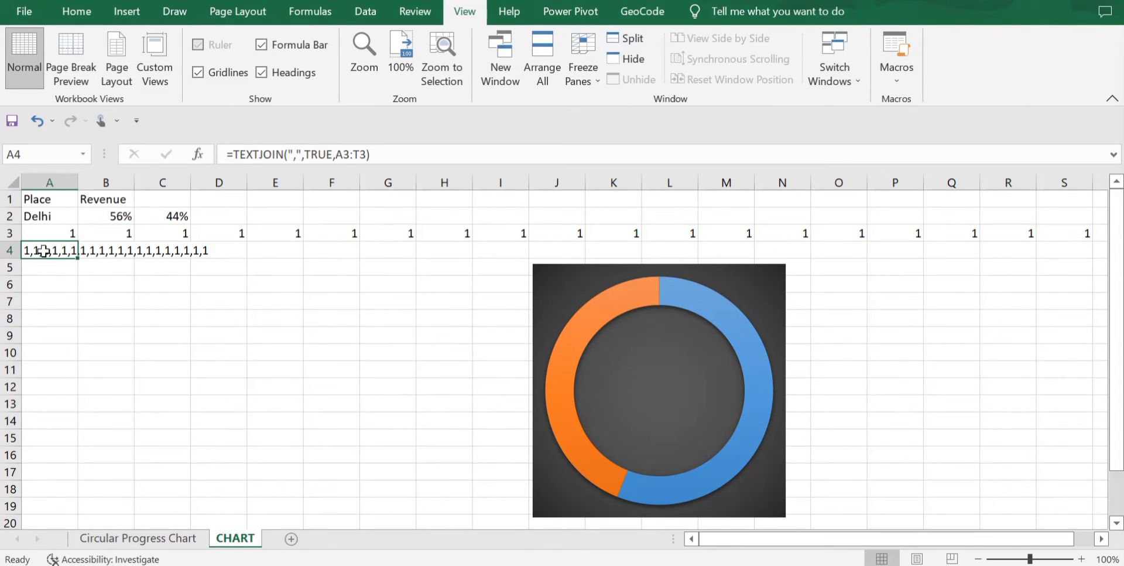
- Paste the result of cell A4 as a plain value into A6 and copy its full comma-separated text
{"action": "key", "text": "ctrl+c"}
{"action": "left_click", "coordinate": [48, 284]}
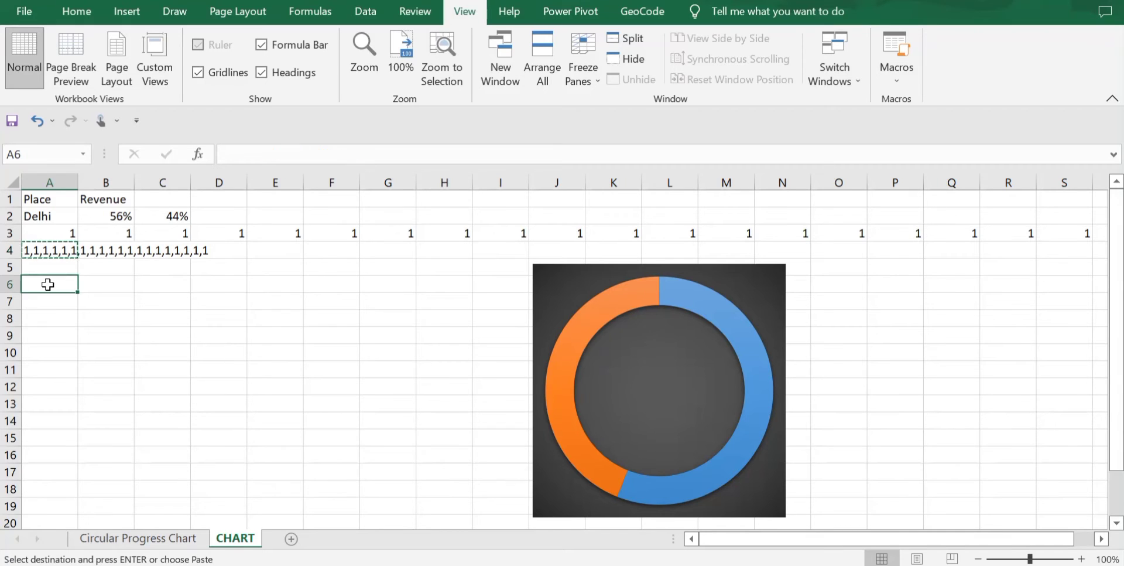
{"action": "right_click", "coordinate": [48, 285]}
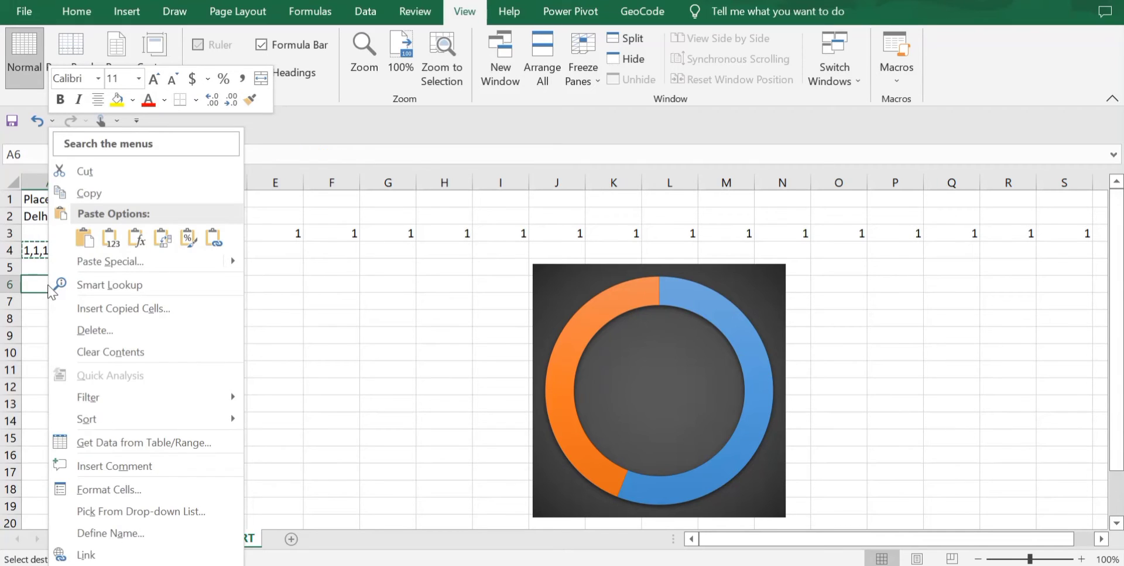
{"action": "left_click", "coordinate": [108, 241]}
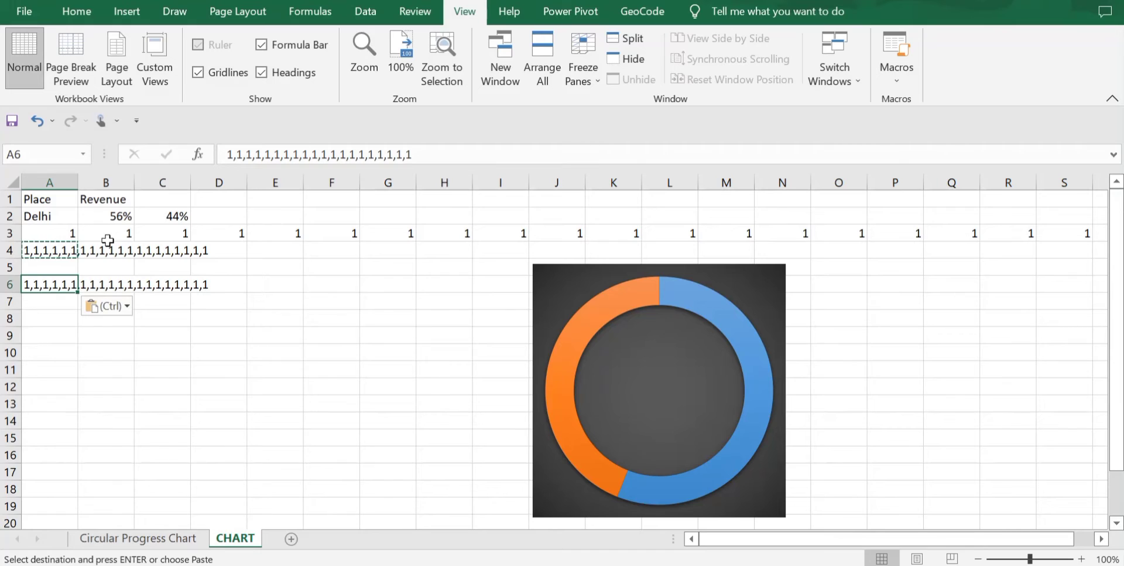
{"action": "left_click", "coordinate": [295, 151]}
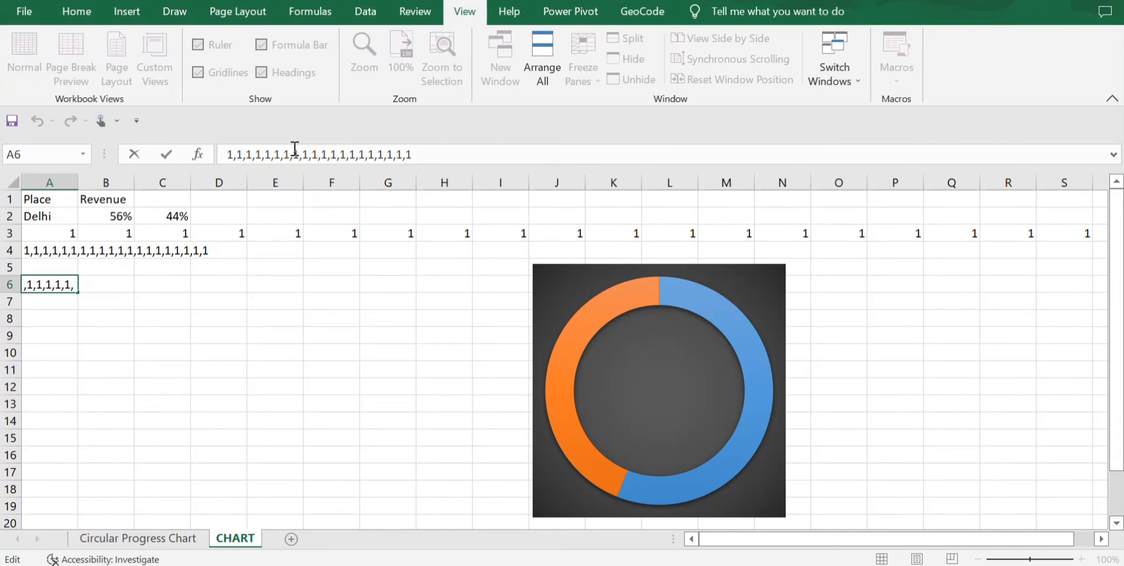
{"action": "key", "text": "ctrl+a"}
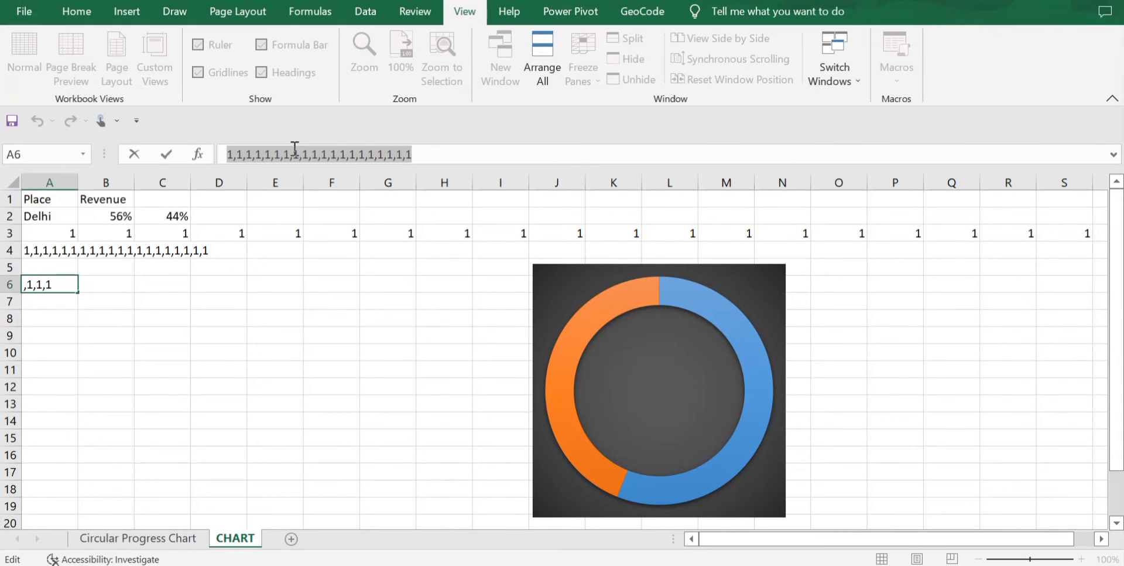
- Add a data series named Divisions to the doughnut chart, using the copied list of twenty ones as its values
{"action": "left_click", "coordinate": [560, 291]}
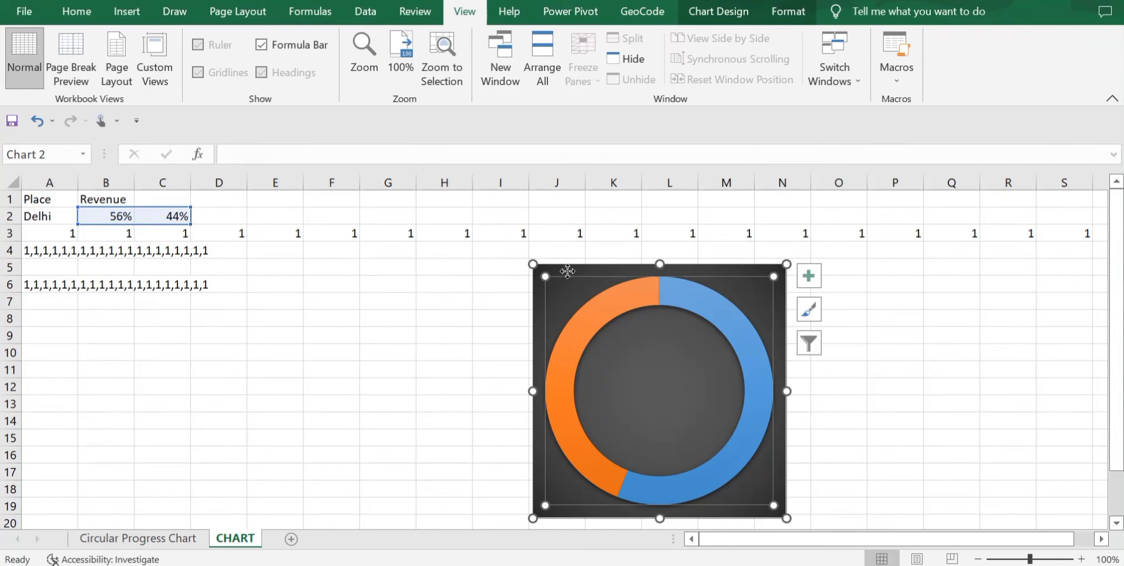
{"action": "left_click", "coordinate": [567, 269]}
{"action": "double_click", "coordinate": [567, 271]}
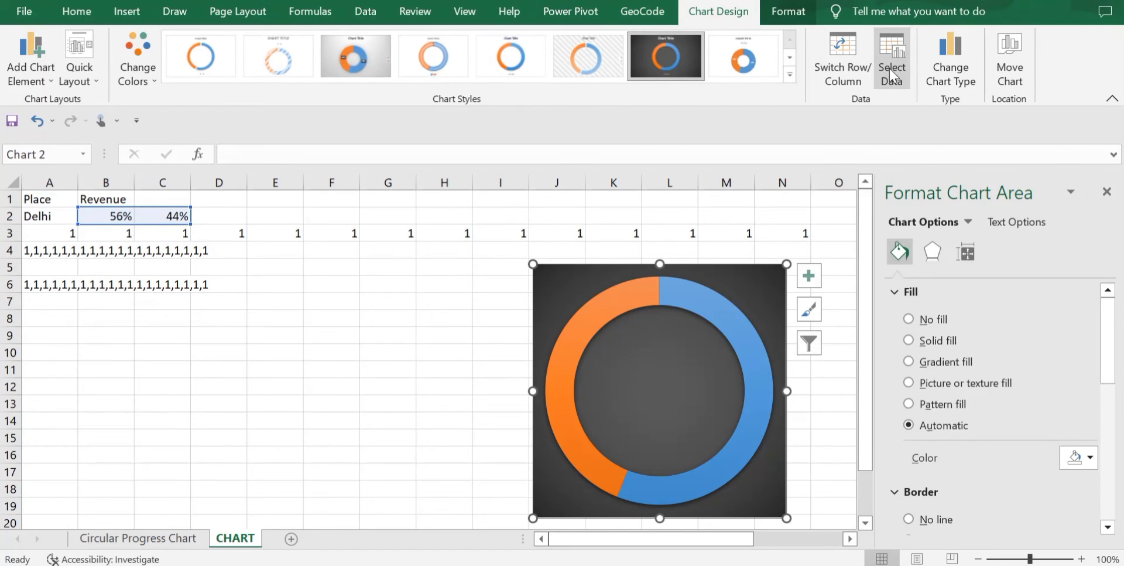
{"action": "right_click", "coordinate": [758, 281]}
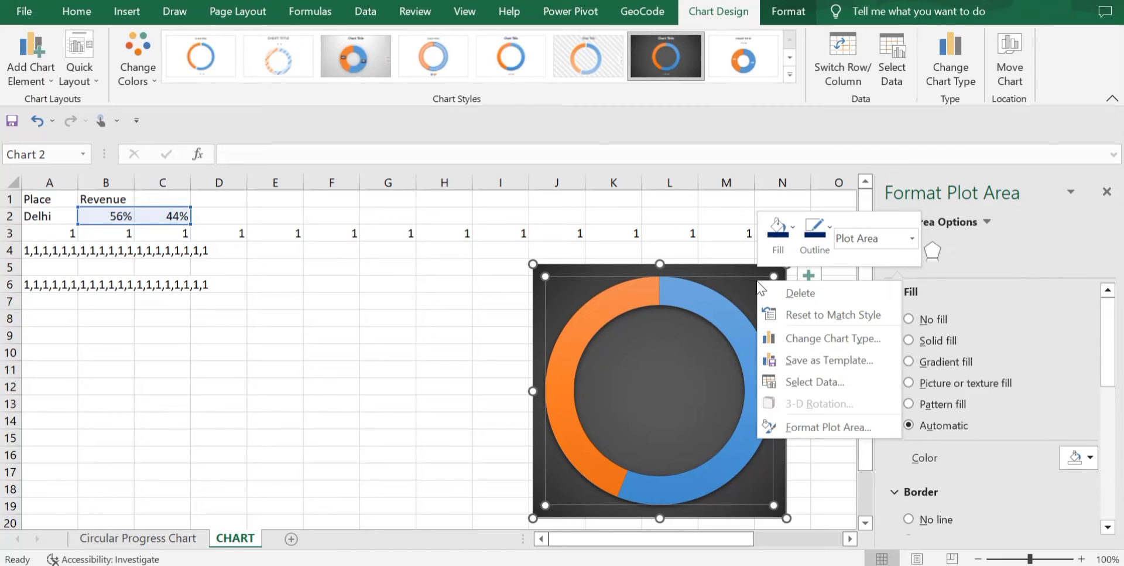
{"action": "left_click", "coordinate": [825, 381]}
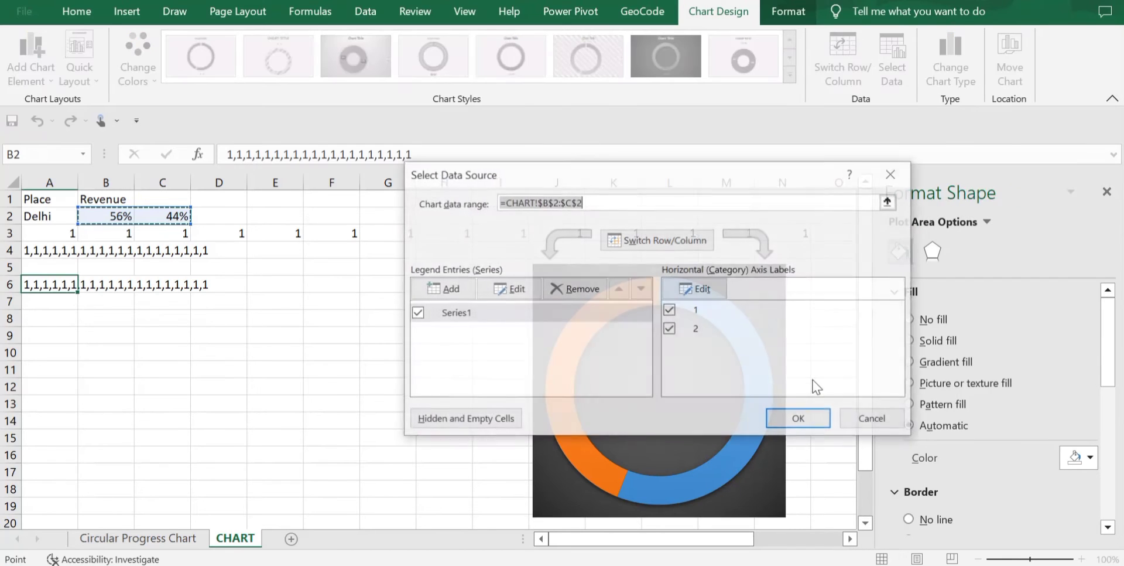
{"action": "left_click", "coordinate": [440, 291]}
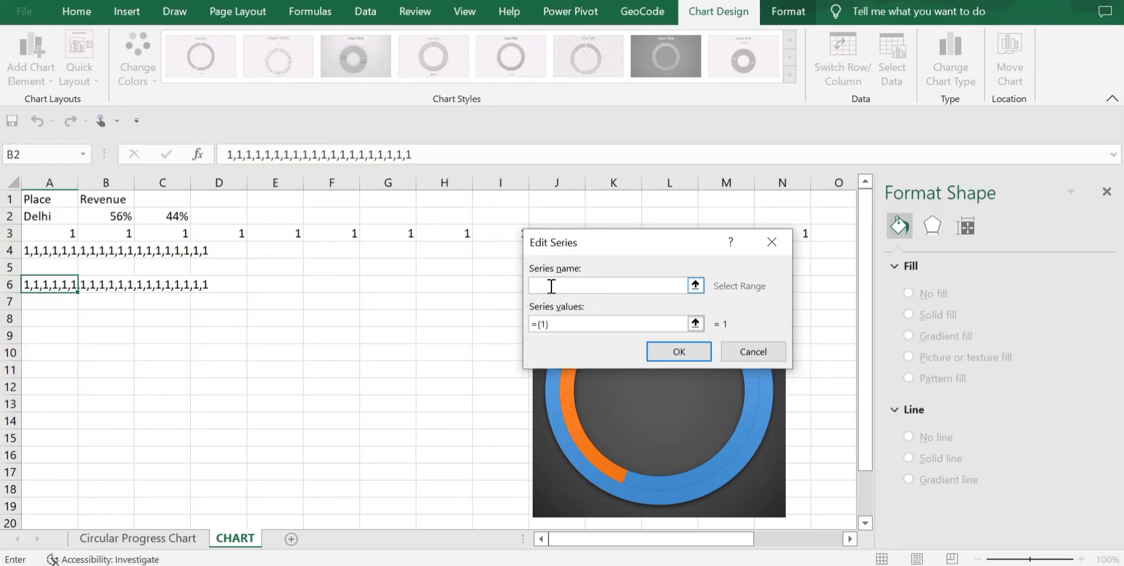
{"action": "type", "text": "Divisions"}
{"action": "left_click", "coordinate": [562, 318]}
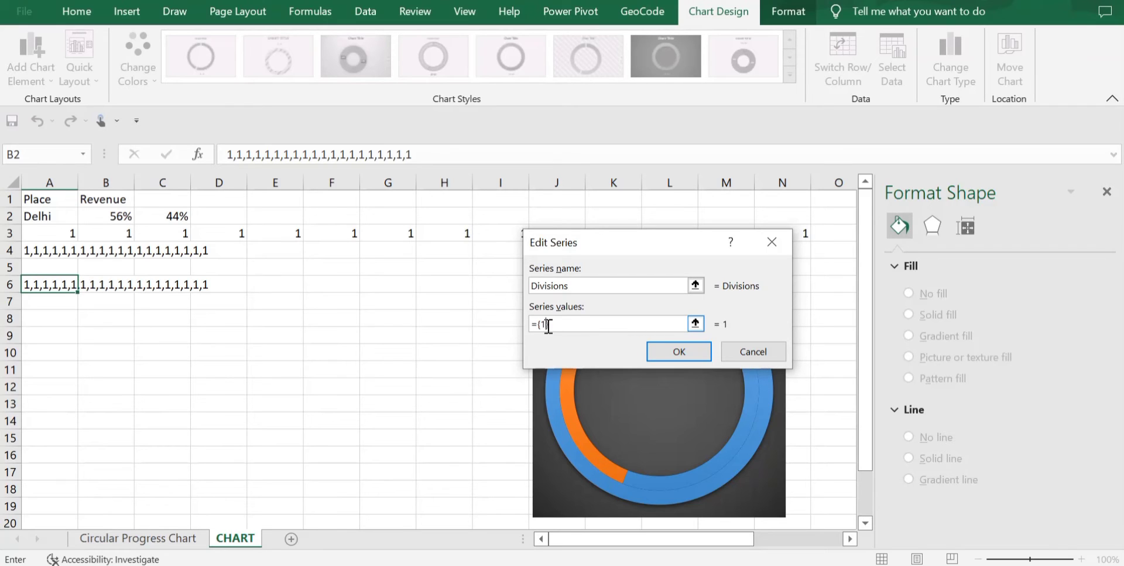
{"action": "key", "text": "BackSpace"}
{"action": "key", "text": "ctrl+v"}
{"action": "left_click", "coordinate": [680, 352]}
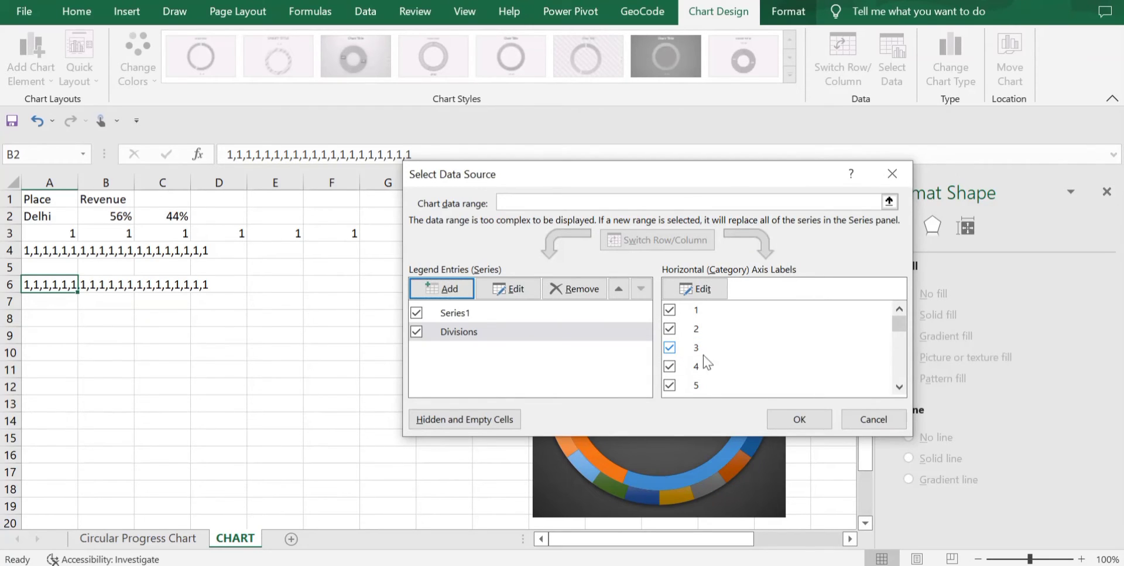
{"action": "left_click", "coordinate": [799, 418]}
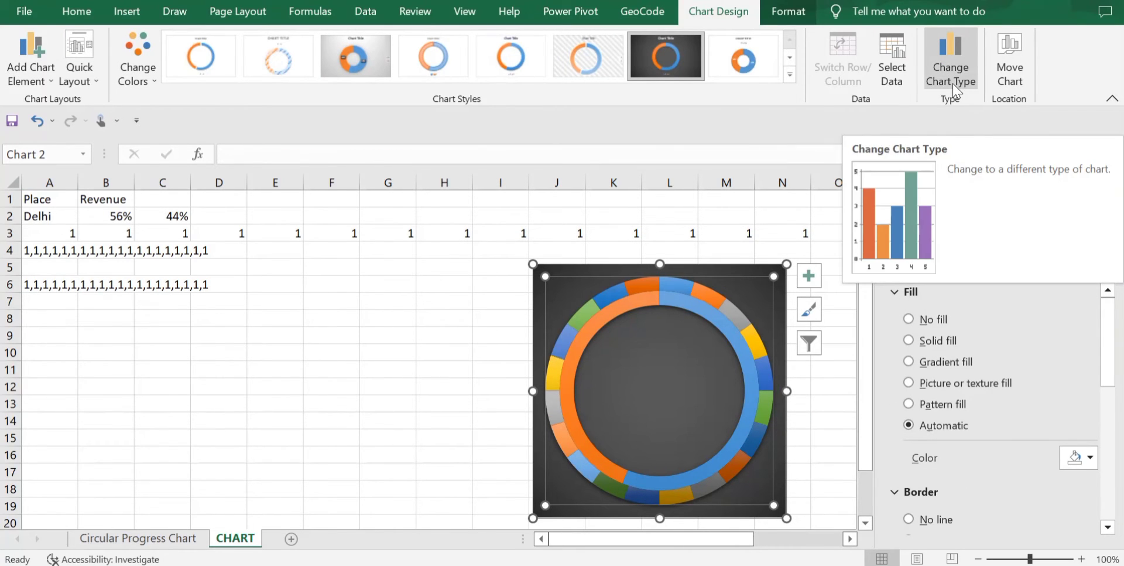
- Change the chart to a custom combo with Series1 and Divisions both as Doughnut and Series1 on the secondary axis
{"action": "right_click", "coordinate": [678, 348]}
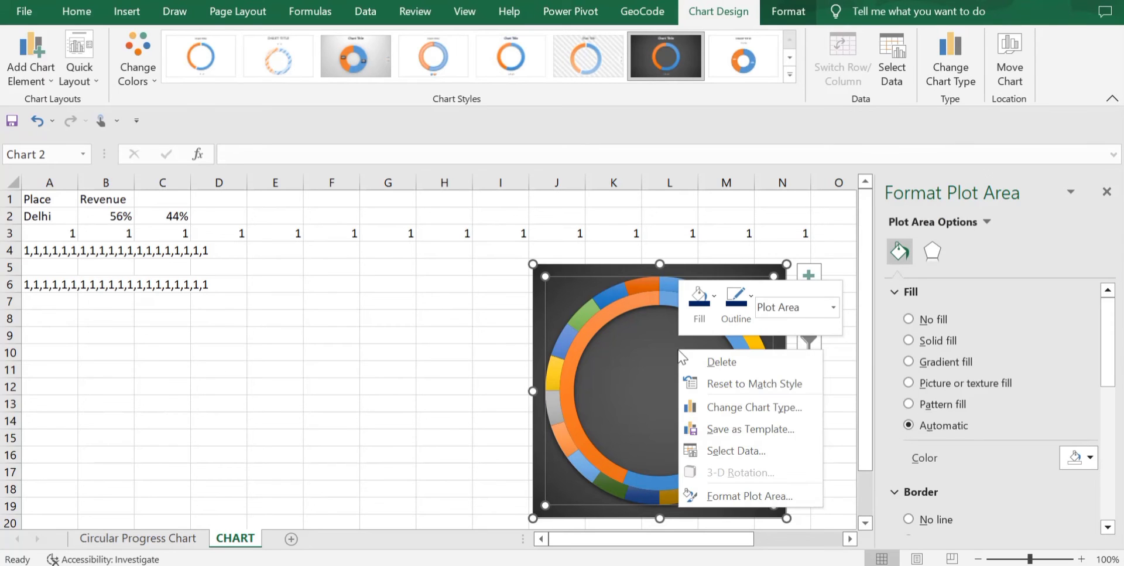
{"action": "left_click", "coordinate": [746, 406]}
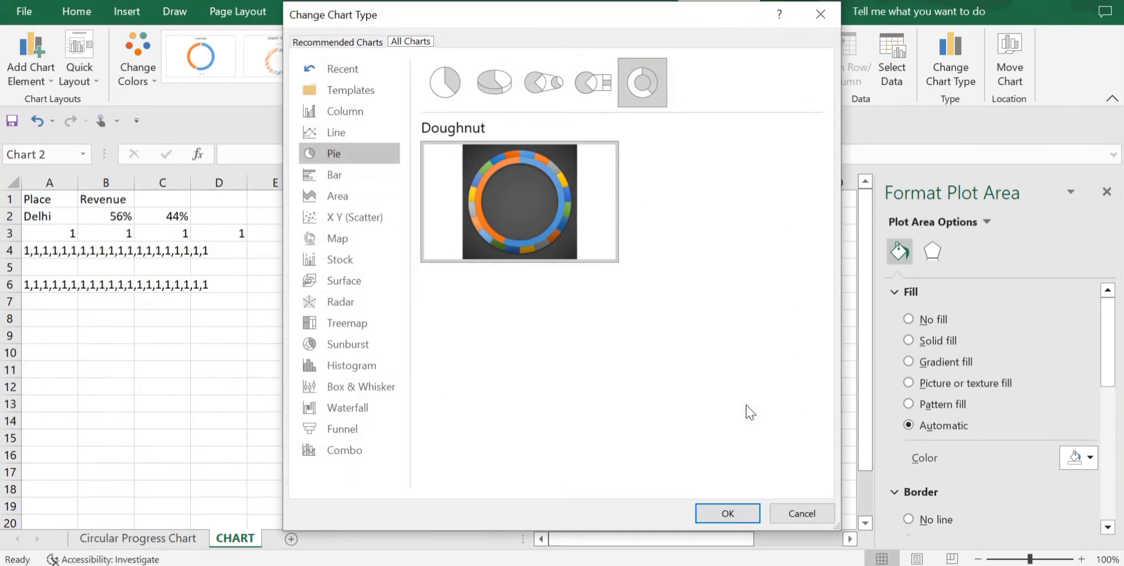
{"action": "left_click", "coordinate": [337, 450]}
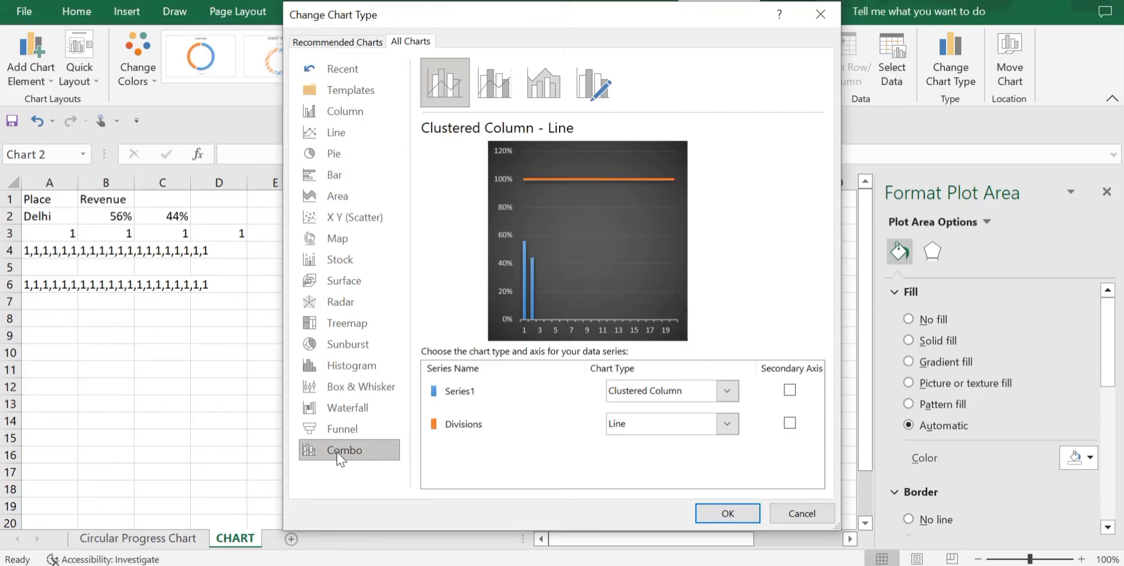
{"action": "left_click", "coordinate": [727, 390]}
{"action": "scroll", "coordinate": [775, 275], "scroll_direction": "down", "scroll_amount": 3}
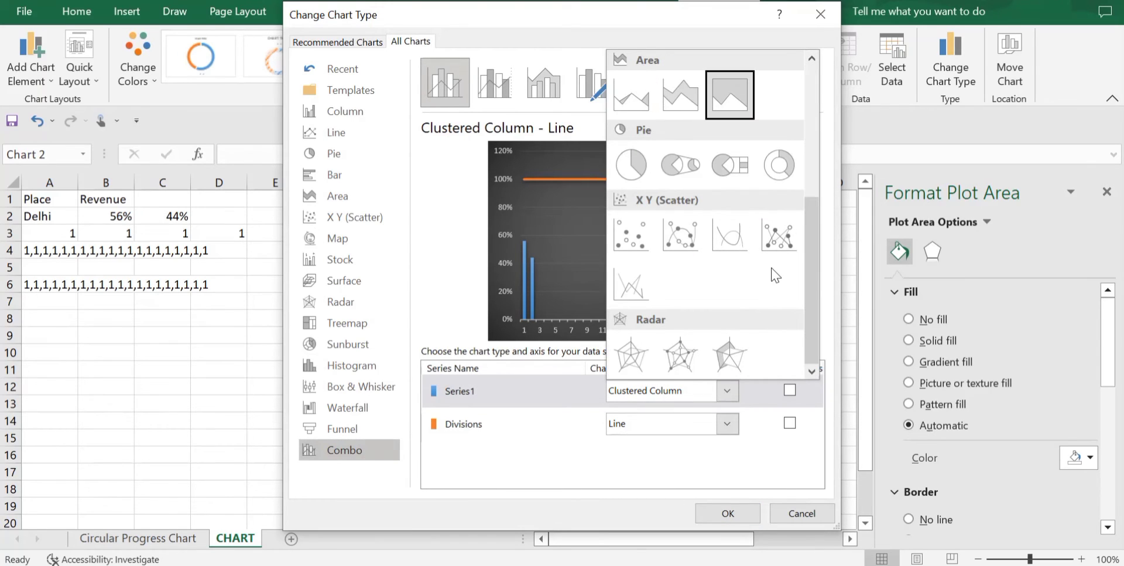
{"action": "left_click", "coordinate": [781, 164]}
{"action": "left_click", "coordinate": [734, 419]}
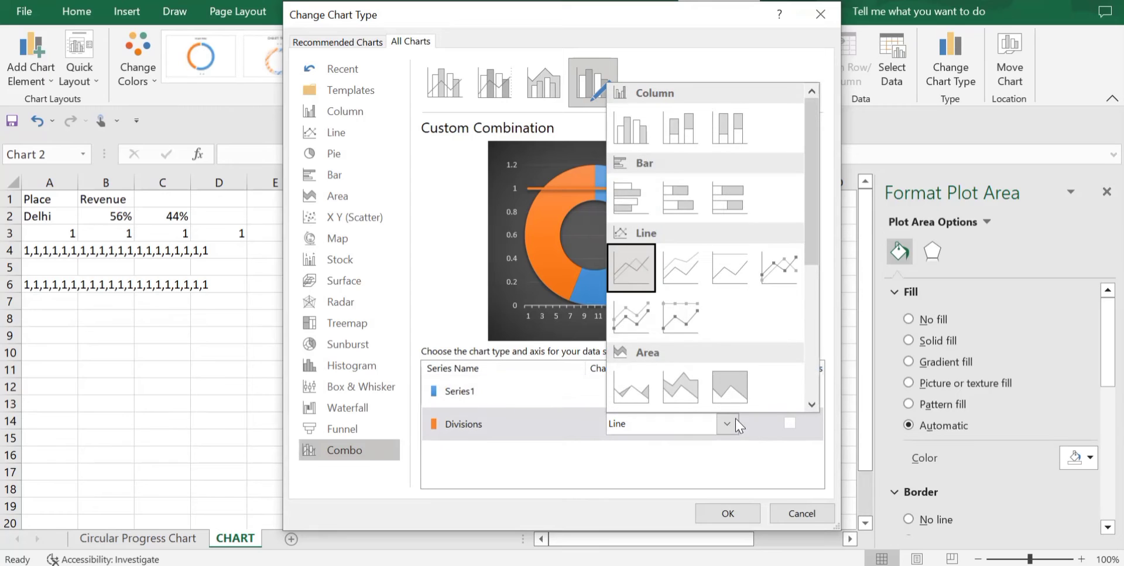
{"action": "scroll", "coordinate": [751, 253], "scroll_direction": "down", "scroll_amount": 4}
{"action": "left_click", "coordinate": [785, 215]}
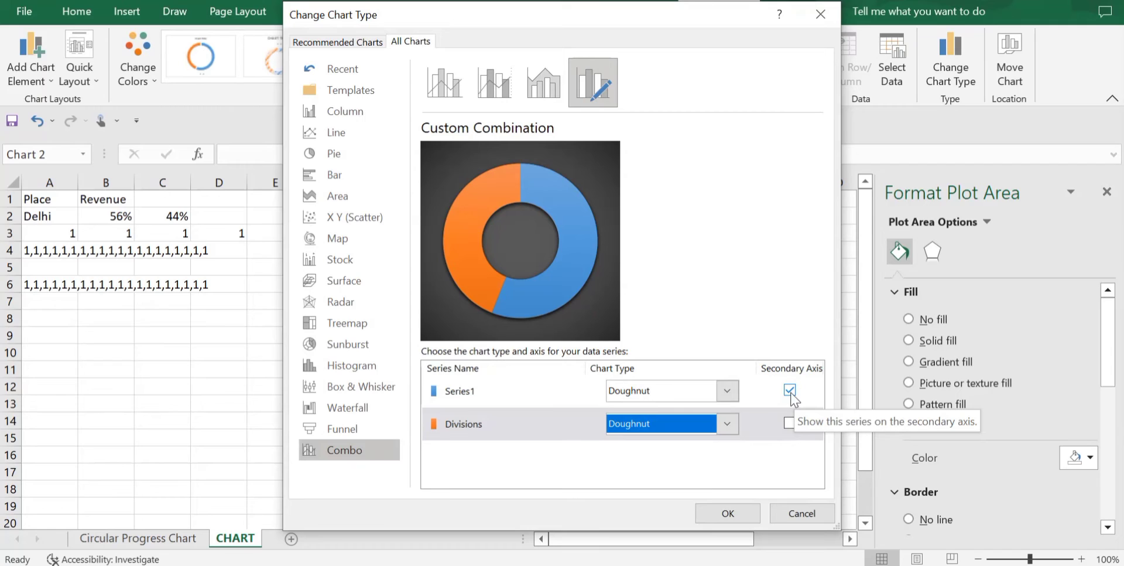
{"action": "left_click", "coordinate": [724, 519]}
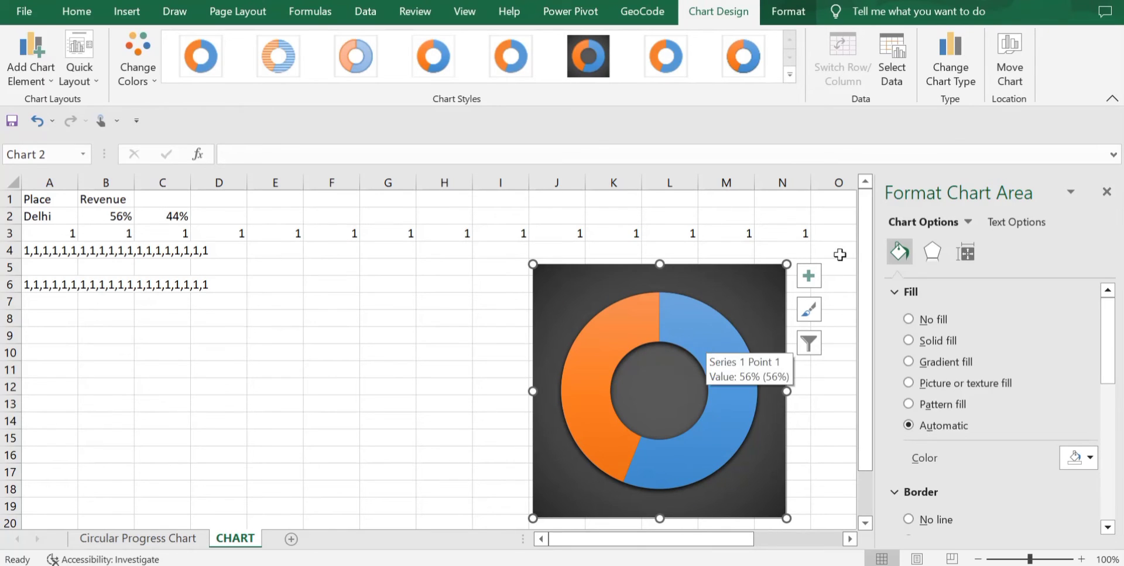
- Give the Divisions series a solid gold fill
{"action": "left_click", "coordinate": [968, 222]}
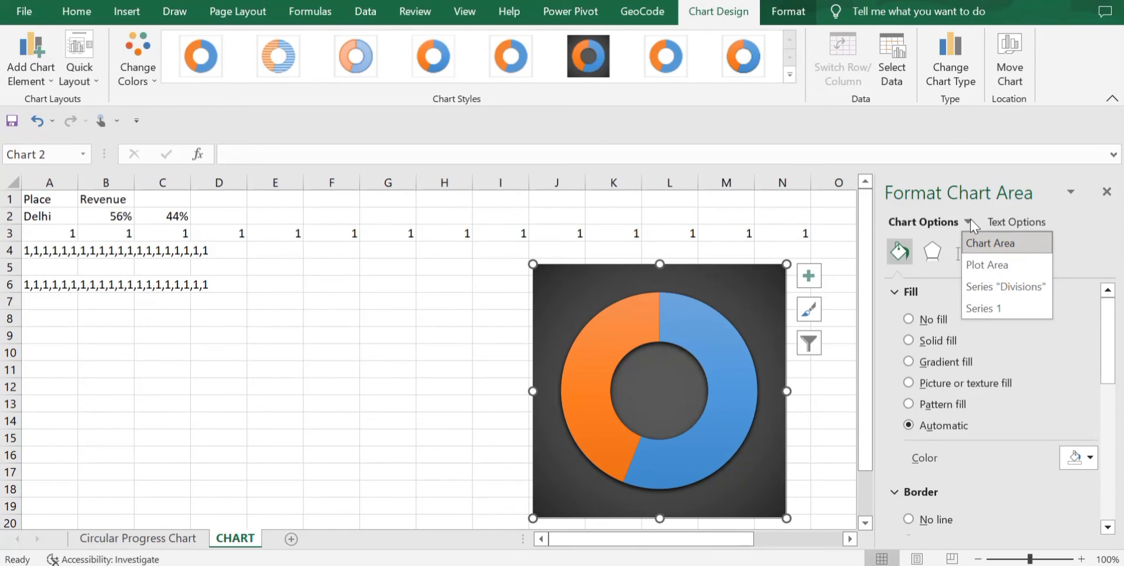
{"action": "left_click", "coordinate": [1004, 286]}
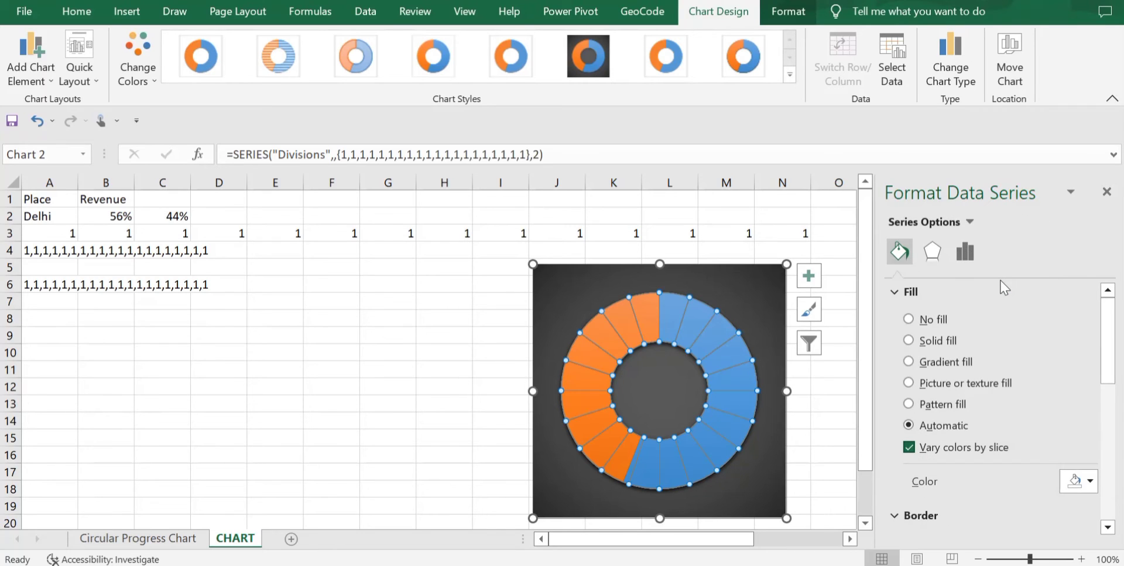
{"action": "left_click", "coordinate": [931, 342]}
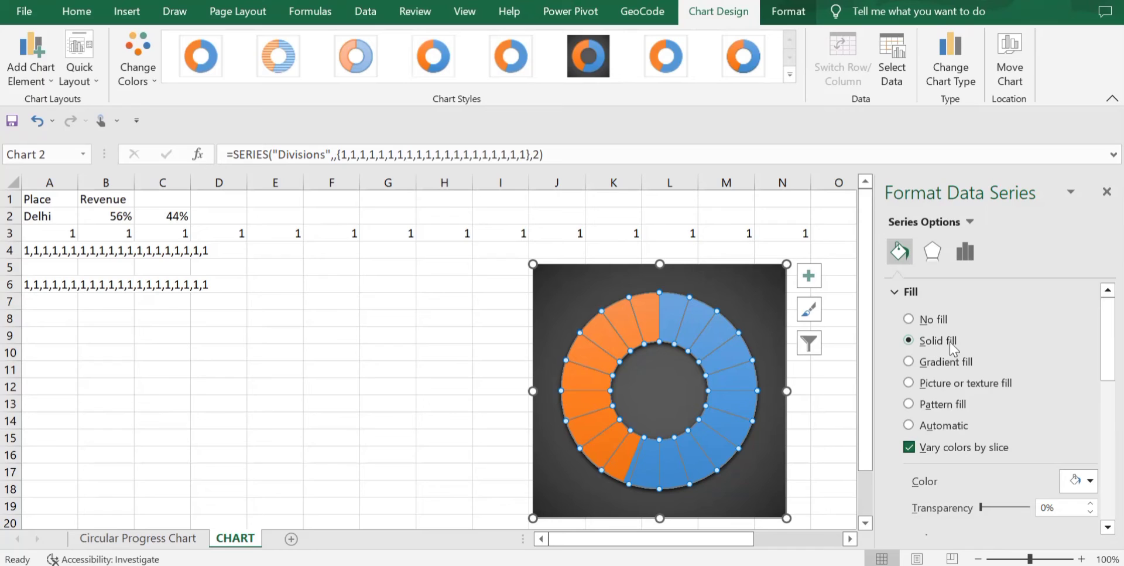
{"action": "scroll", "coordinate": [1019, 346], "scroll_direction": "down", "scroll_amount": 3}
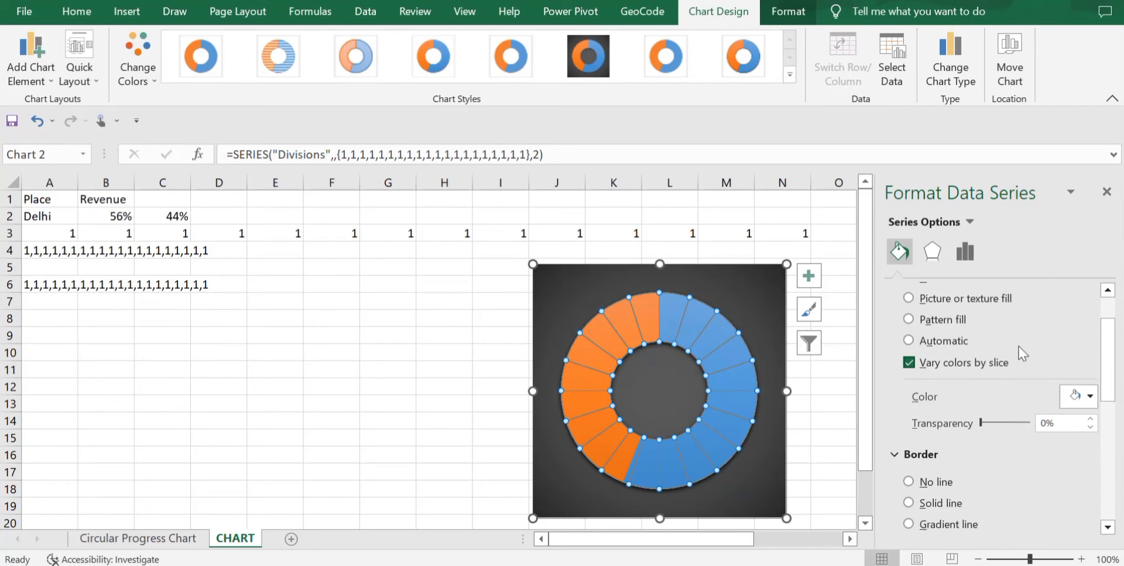
{"action": "left_click", "coordinate": [1090, 398]}
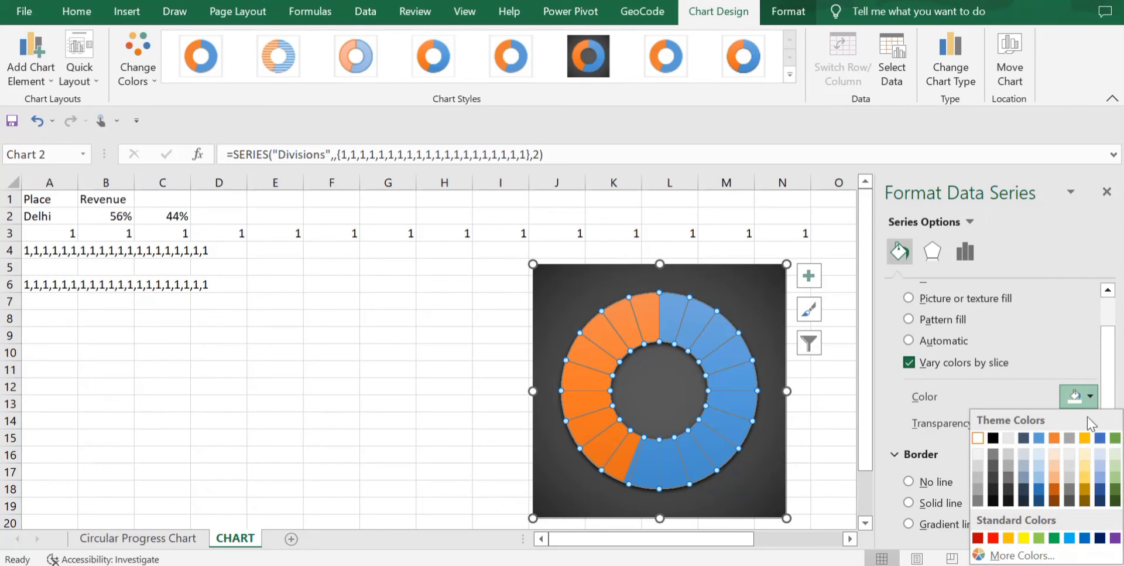
{"action": "left_click", "coordinate": [1084, 440]}
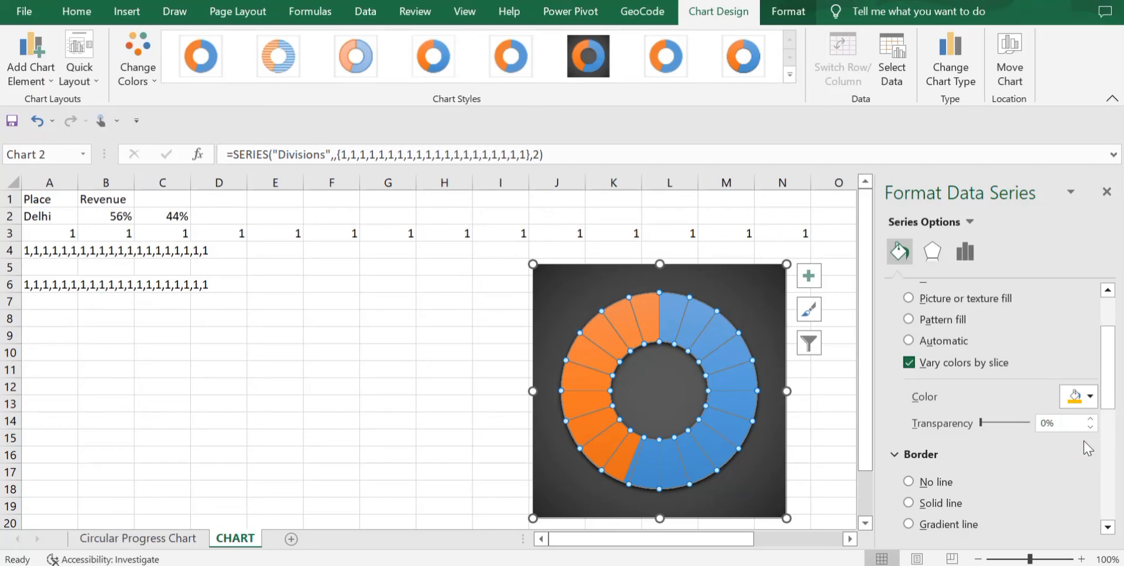
- Give the Divisions series a solid border line in standard blue and increase the line width
{"action": "scroll", "coordinate": [1028, 384], "scroll_direction": "up", "scroll_amount": 2}
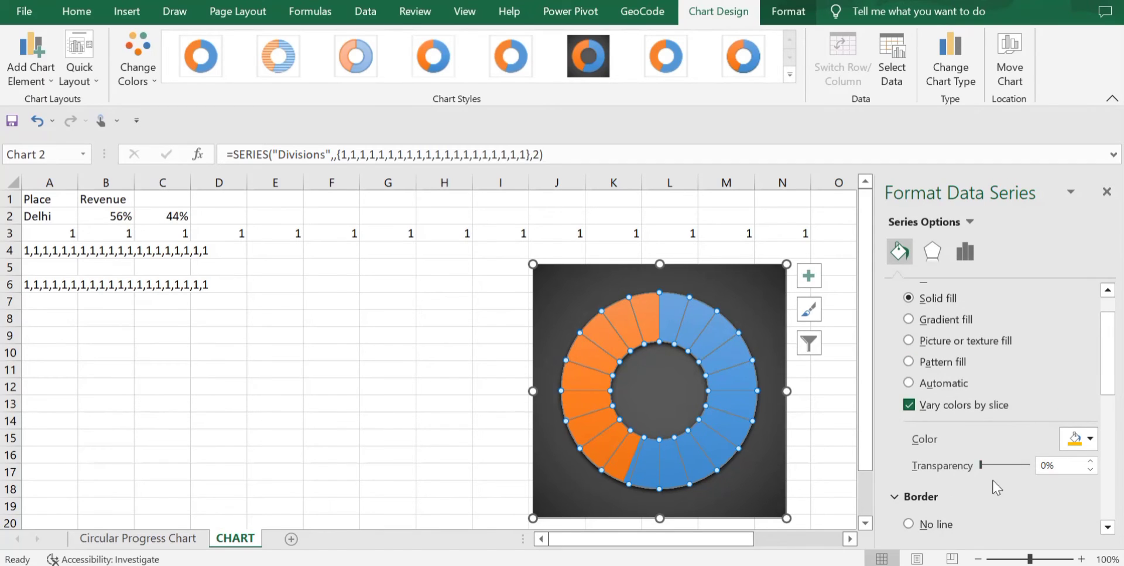
{"action": "scroll", "coordinate": [995, 486], "scroll_direction": "down", "scroll_amount": 6}
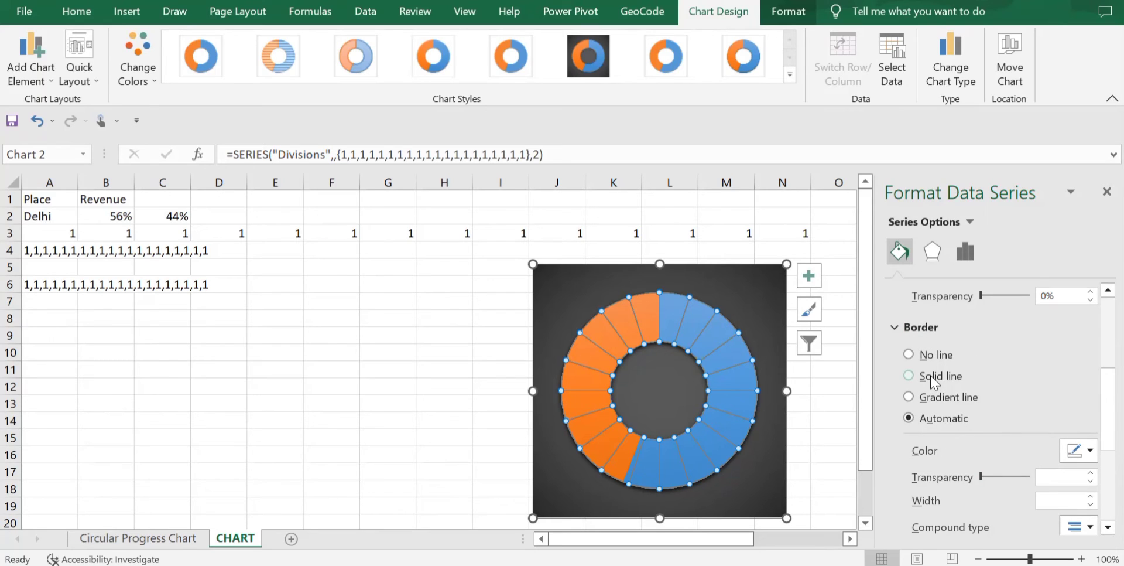
{"action": "left_click", "coordinate": [933, 381]}
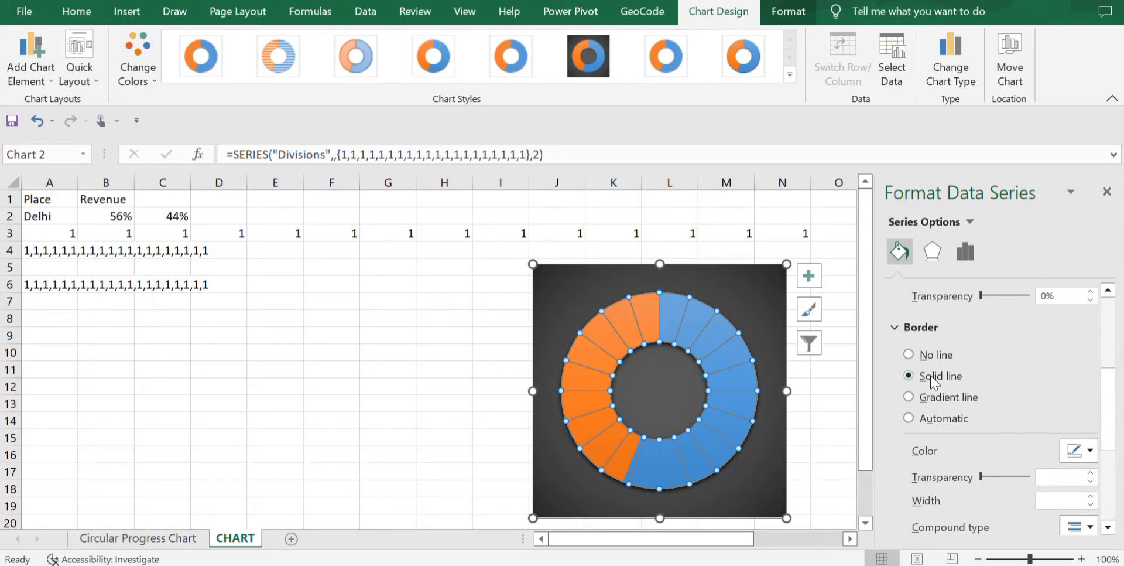
{"action": "left_click", "coordinate": [1089, 451]}
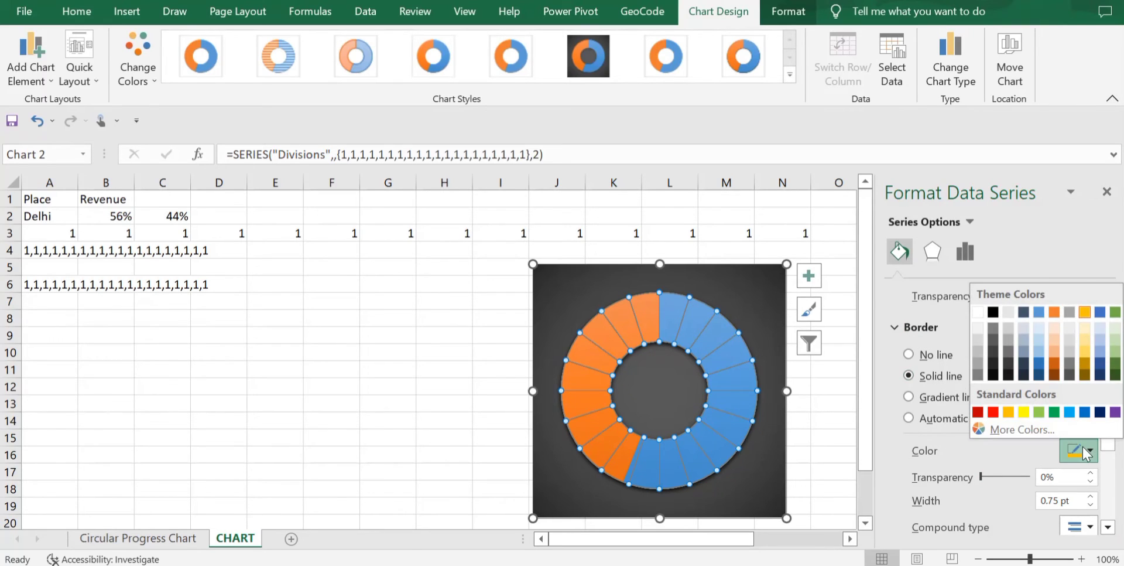
{"action": "left_click", "coordinate": [1084, 412]}
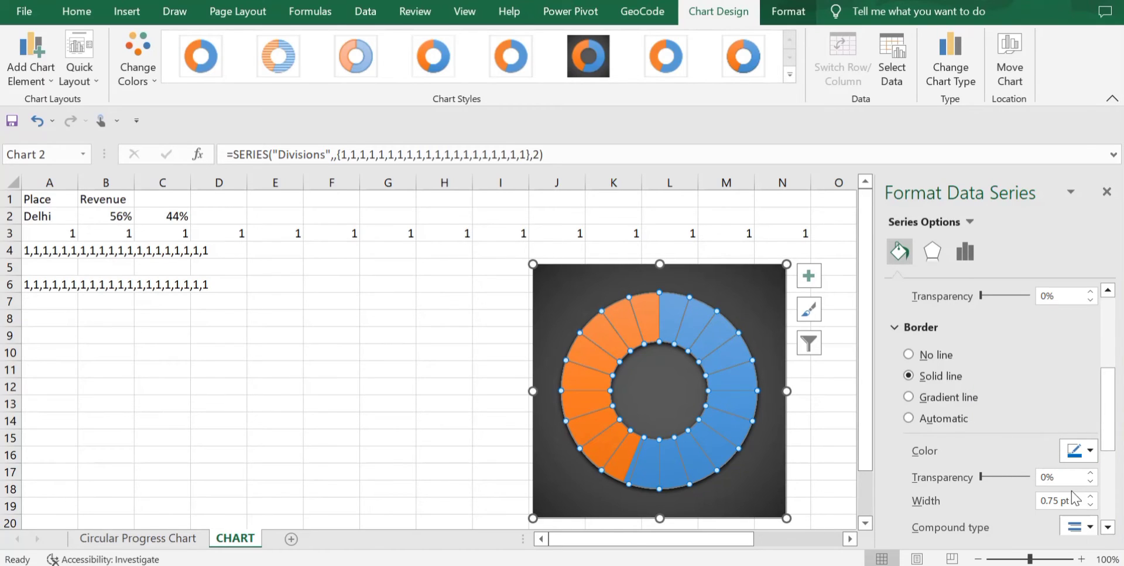
{"action": "scroll", "coordinate": [1009, 402], "scroll_direction": "down", "scroll_amount": 3}
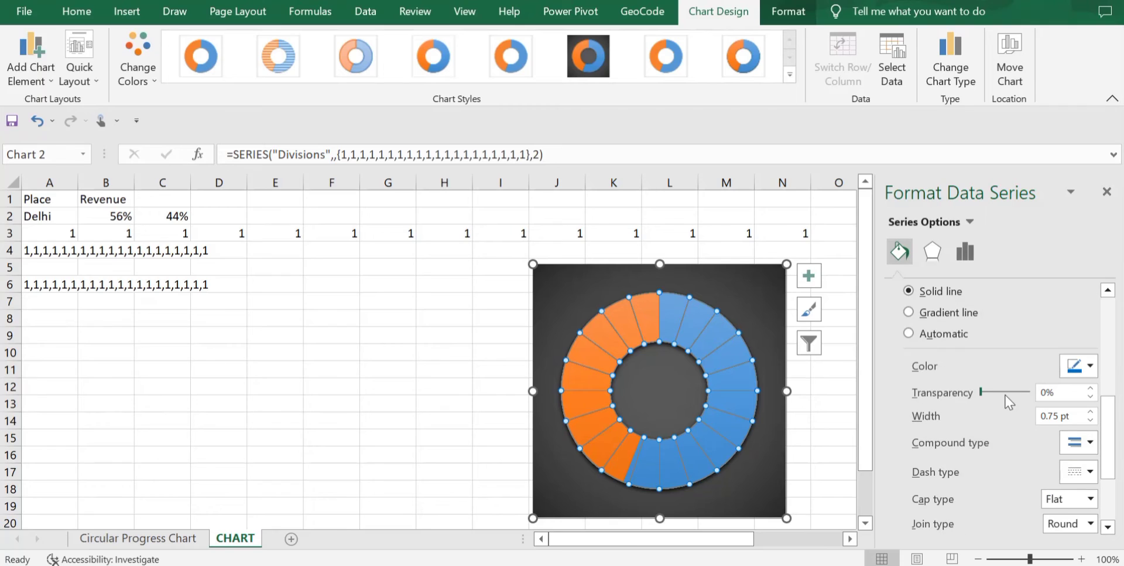
{"action": "left_click", "coordinate": [1090, 411]}
- Set the 56% slice of Series 1 to no fill
{"action": "scroll", "coordinate": [930, 440], "scroll_direction": "up", "scroll_amount": 9}
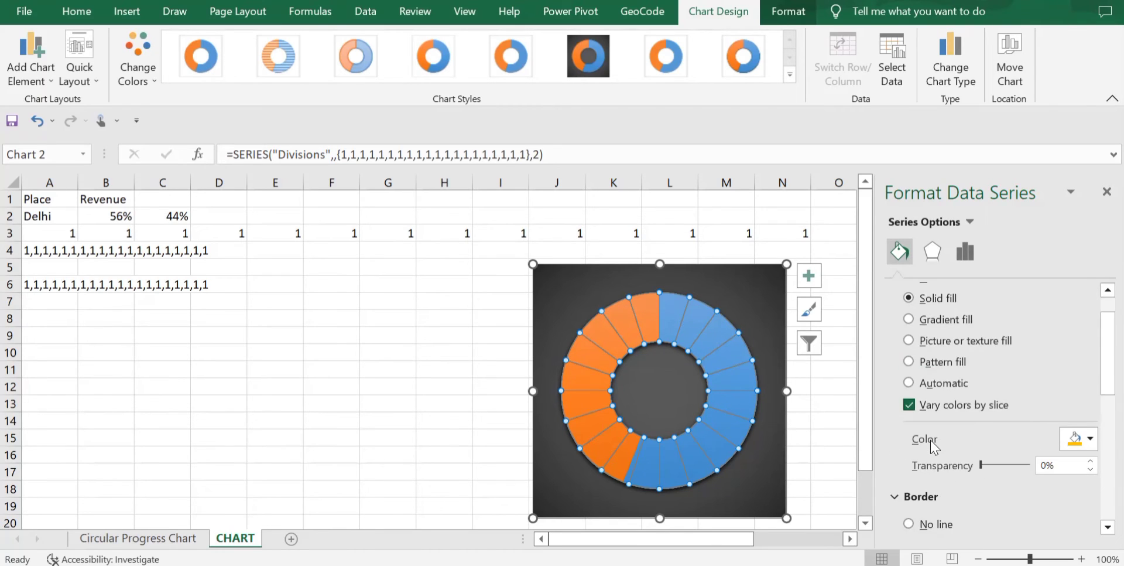
{"action": "left_click", "coordinate": [969, 222]}
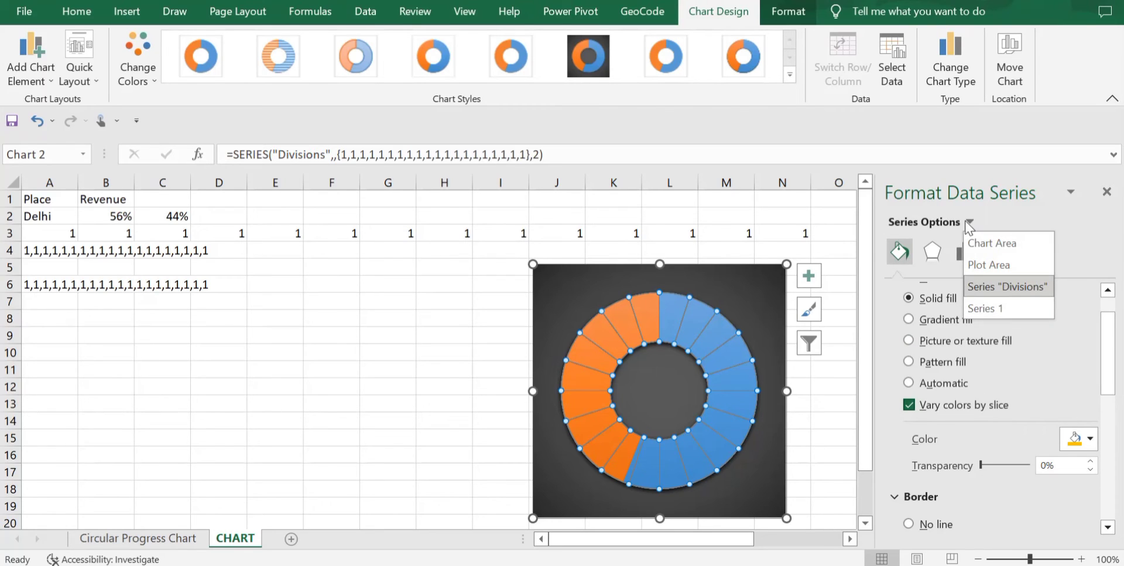
{"action": "left_click", "coordinate": [1002, 308]}
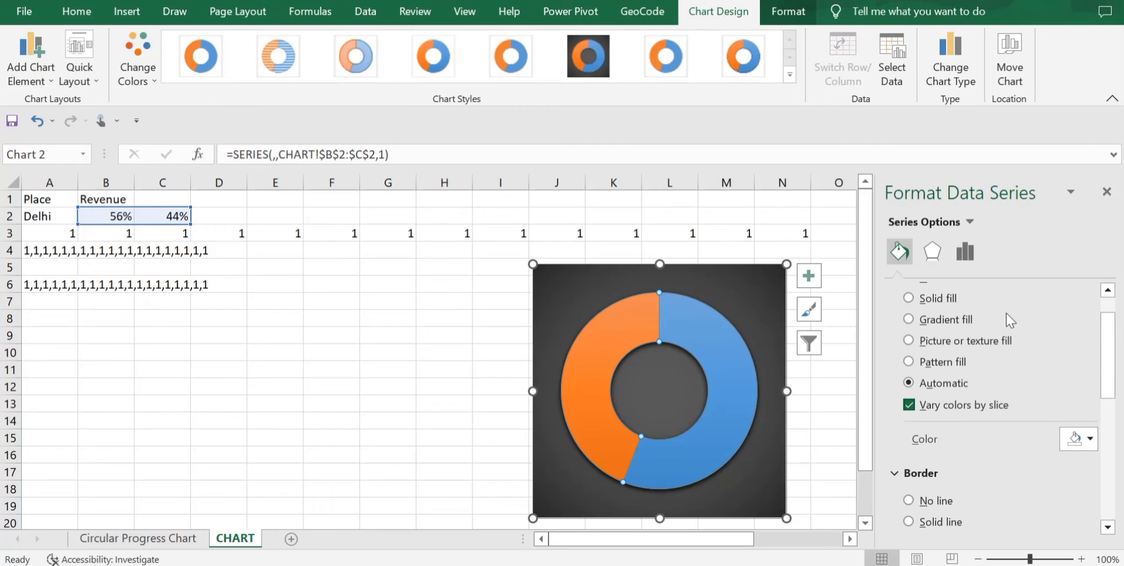
{"action": "scroll", "coordinate": [1010, 319], "scroll_direction": "up", "scroll_amount": 2}
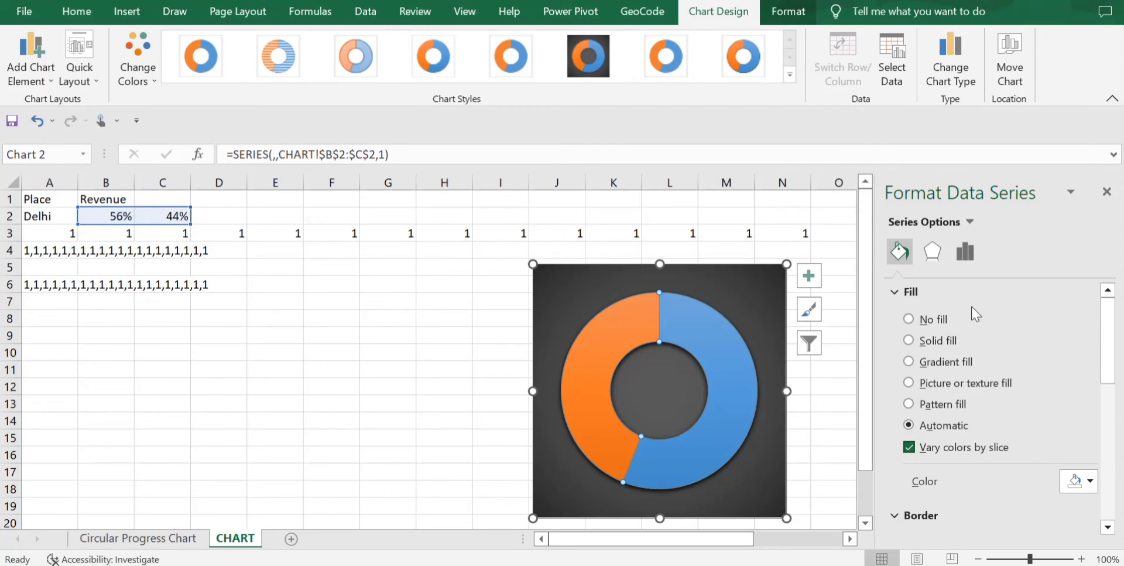
{"action": "left_click", "coordinate": [718, 348]}
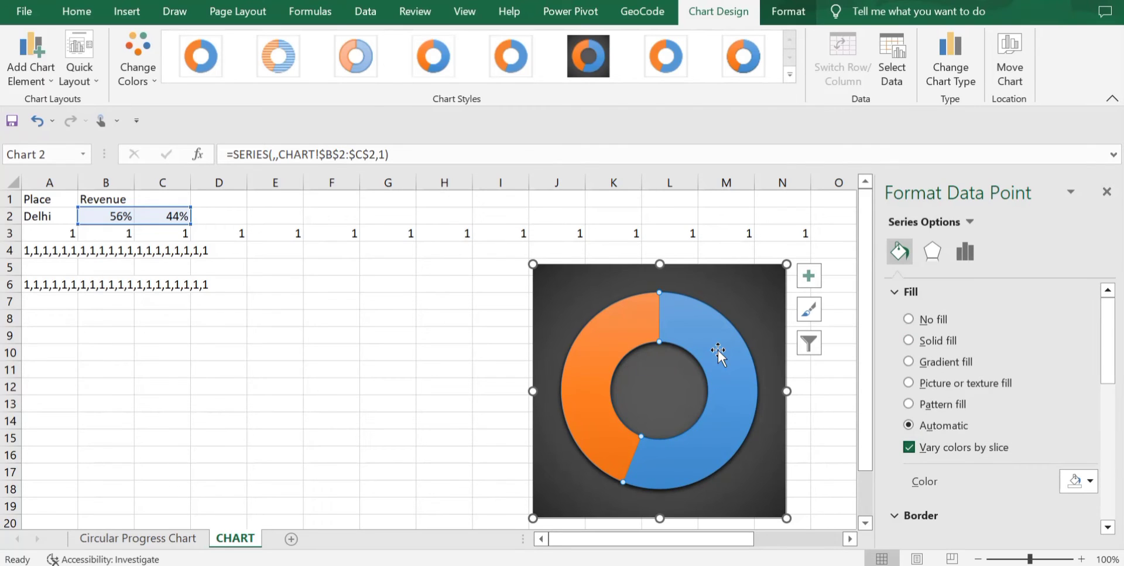
{"action": "left_click", "coordinate": [930, 323]}
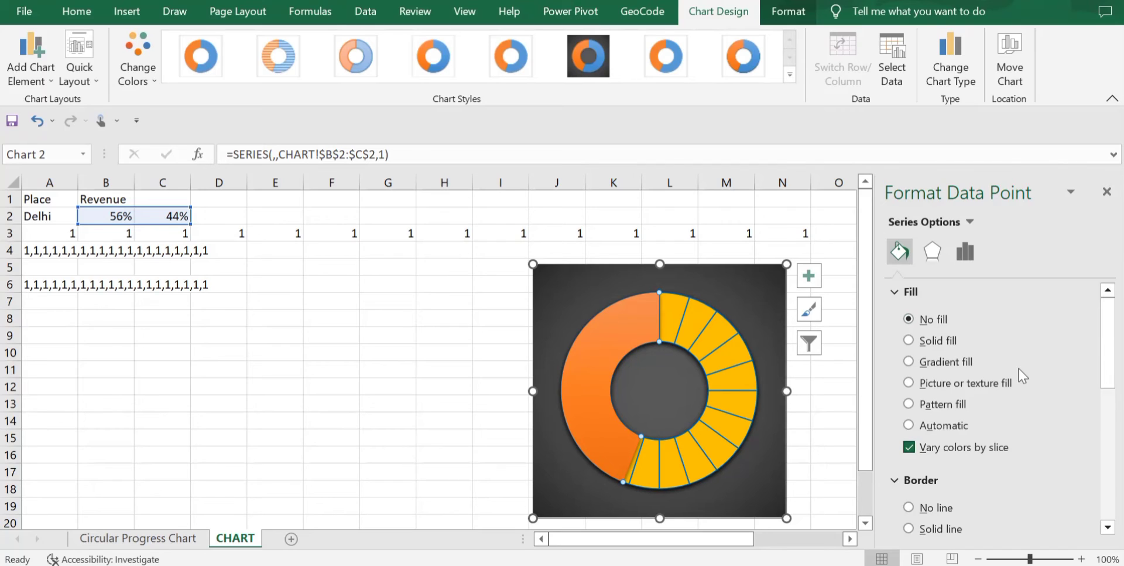
- Fill the 44% slice of Series 1 with solid white at 50% transparency
{"action": "left_click", "coordinate": [598, 357]}
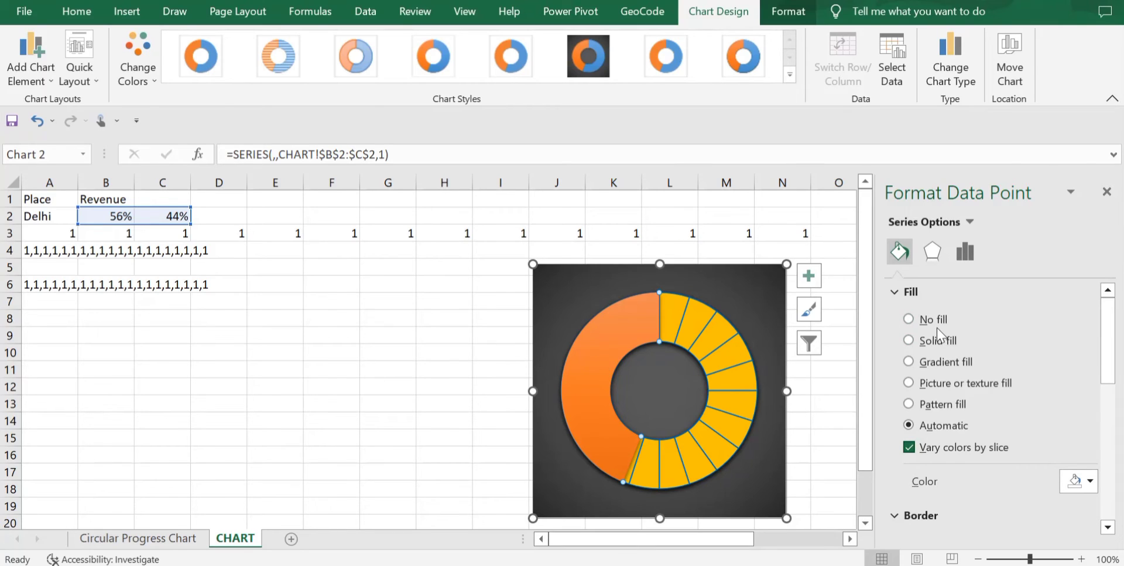
{"action": "left_click", "coordinate": [940, 342]}
{"action": "left_click", "coordinate": [1089, 482]}
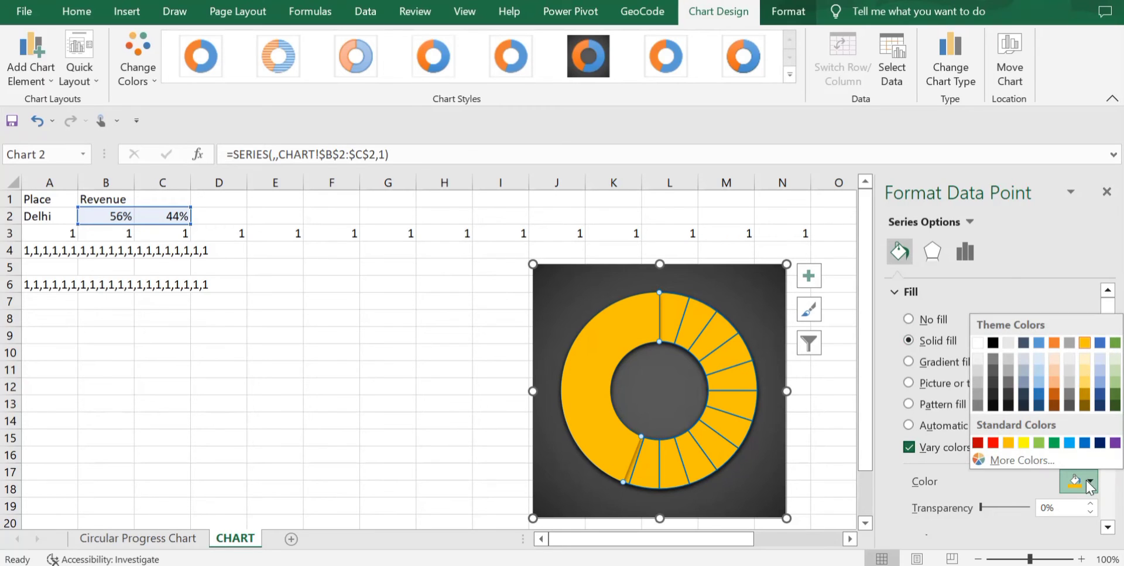
{"action": "left_click", "coordinate": [978, 343]}
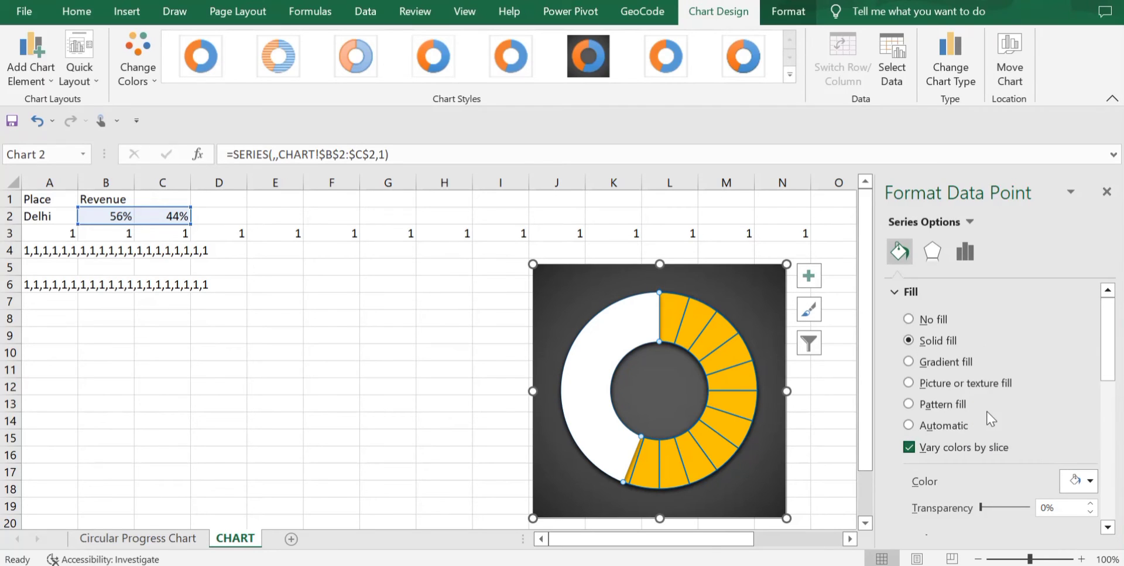
{"action": "scroll", "coordinate": [986, 414], "scroll_direction": "down", "scroll_amount": 3}
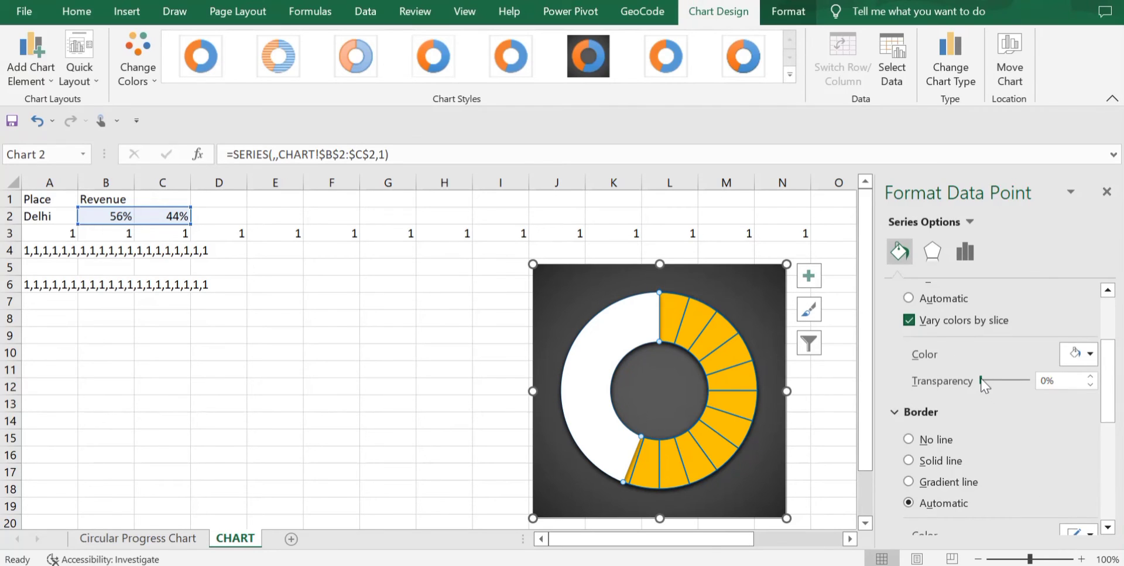
{"action": "left_click_drag", "start_coordinate": [982, 378], "coordinate": [1006, 388]}
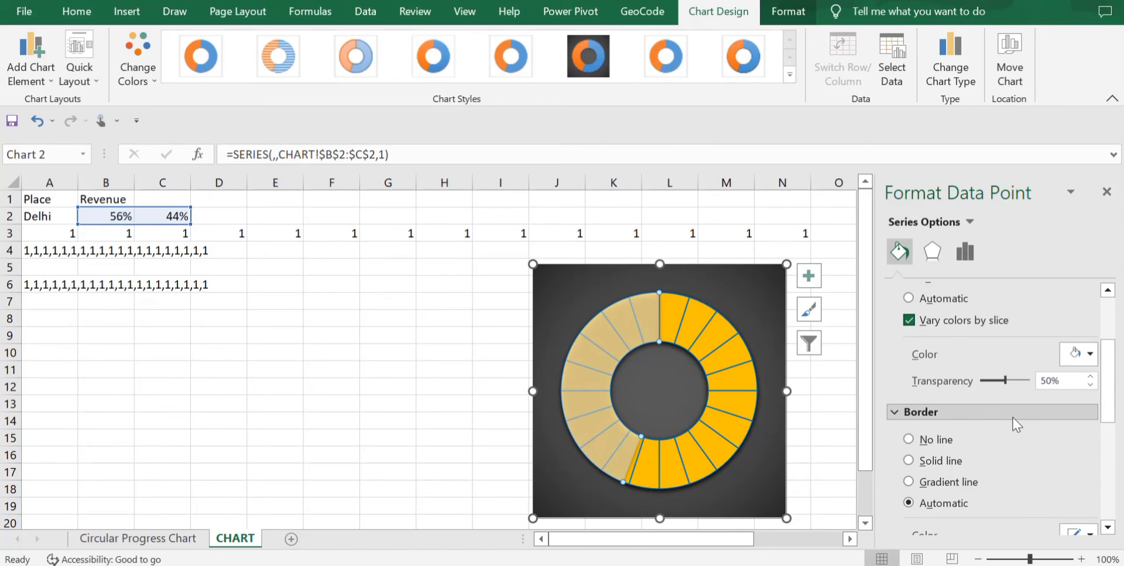
- Give the 56% slice of Series 1 a solid blue border and increase its width beyond 1.75 pt
{"action": "left_click", "coordinate": [728, 371]}
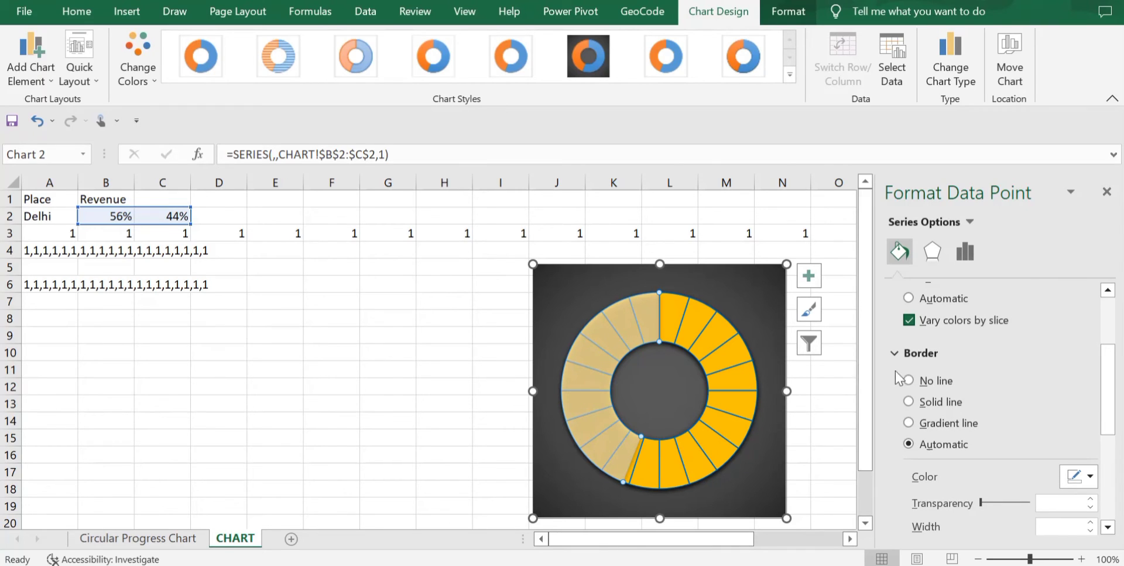
{"action": "left_click", "coordinate": [954, 403]}
{"action": "scroll", "coordinate": [1027, 359], "scroll_direction": "down", "scroll_amount": 4}
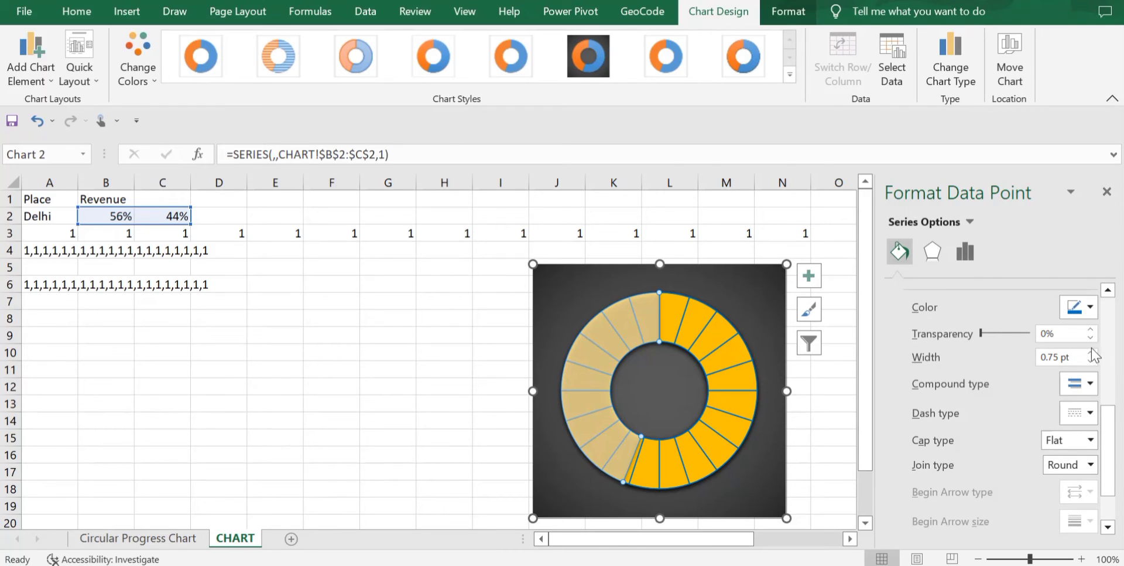
{"action": "left_click", "coordinate": [1093, 353]}
{"action": "left_click", "coordinate": [1093, 352]}
{"action": "left_click", "coordinate": [1093, 353]}
{"action": "left_click", "coordinate": [1095, 352]}
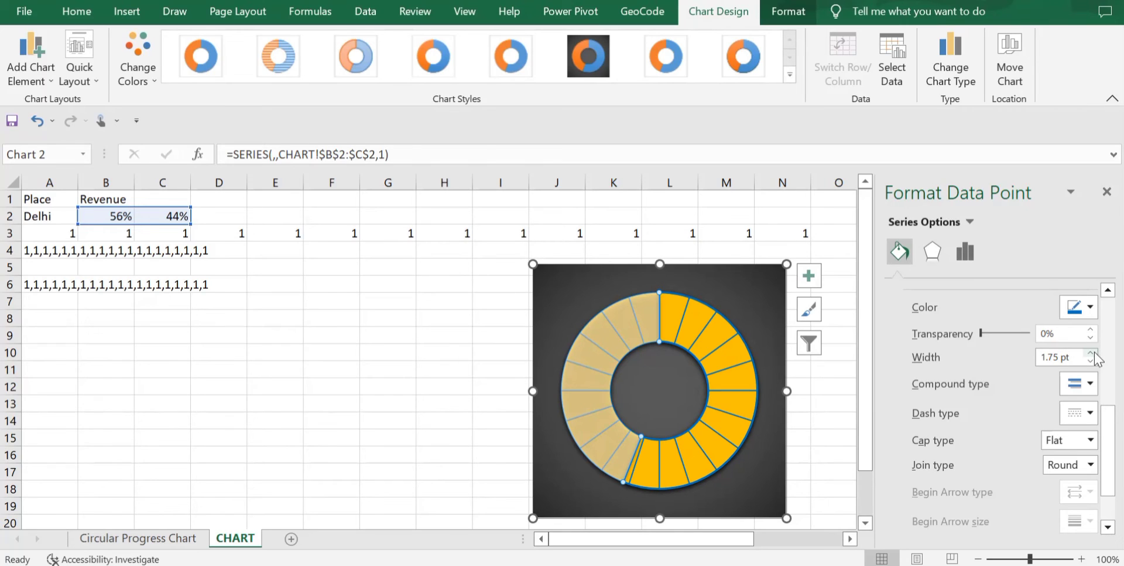
{"action": "left_click", "coordinate": [1095, 352]}
- Delete the row of ones and the joined-text formula row, and clear the remaining comma-separated text in A4
{"action": "left_click", "coordinate": [4, 233]}
{"action": "right_click", "coordinate": [7, 234]}
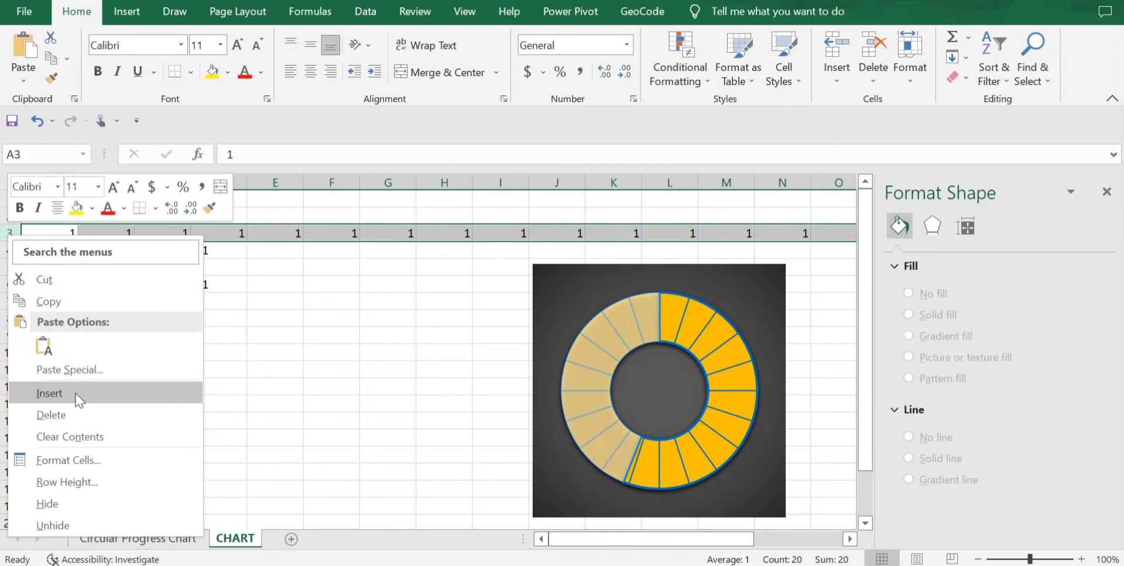
{"action": "left_click", "coordinate": [69, 415]}
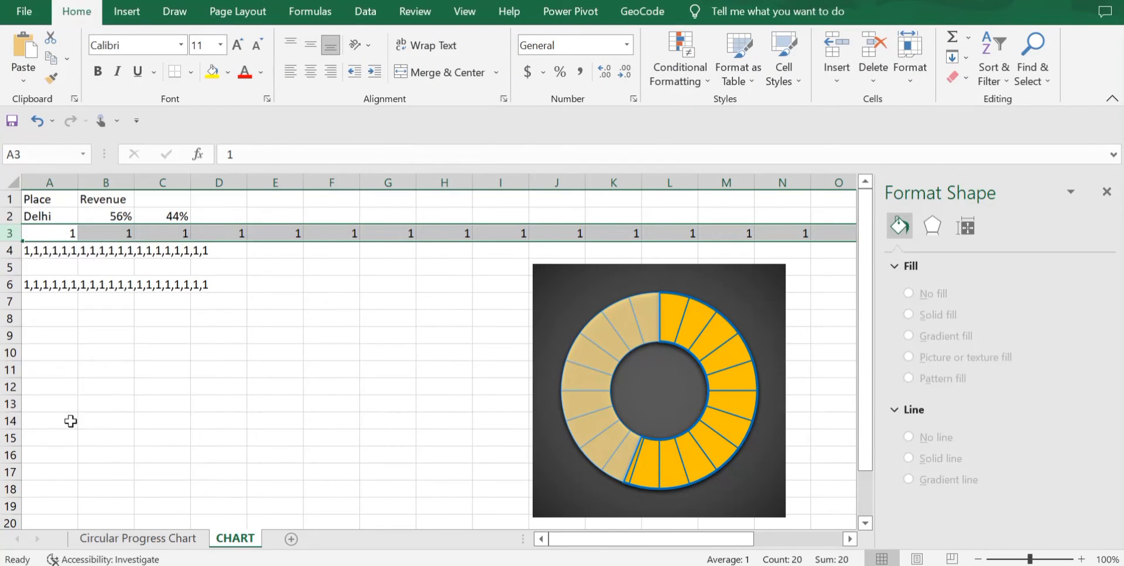
{"action": "right_click", "coordinate": [5, 233]}
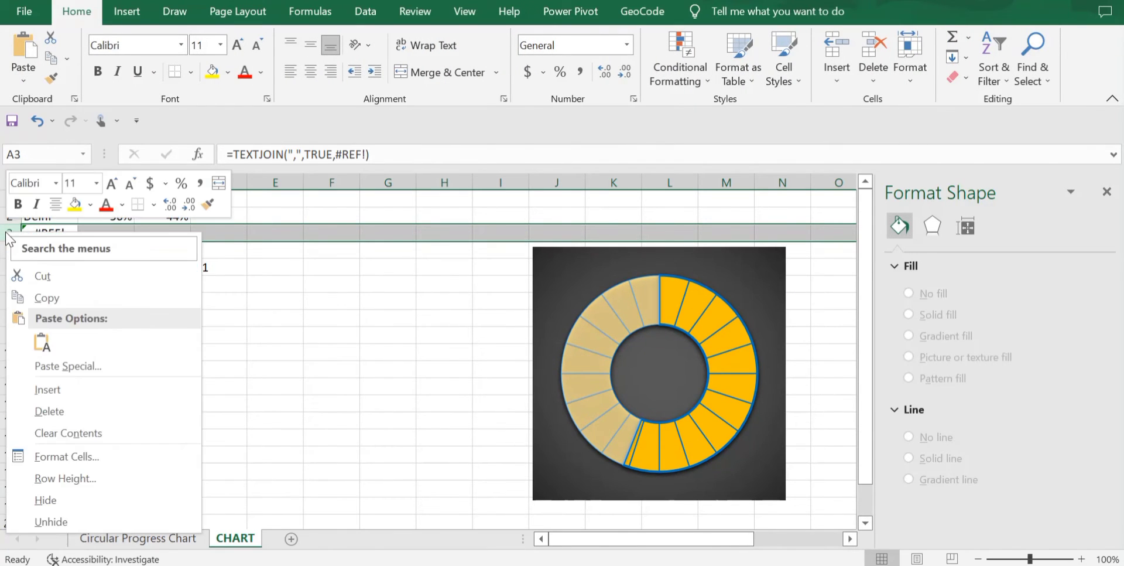
{"action": "left_click", "coordinate": [69, 415]}
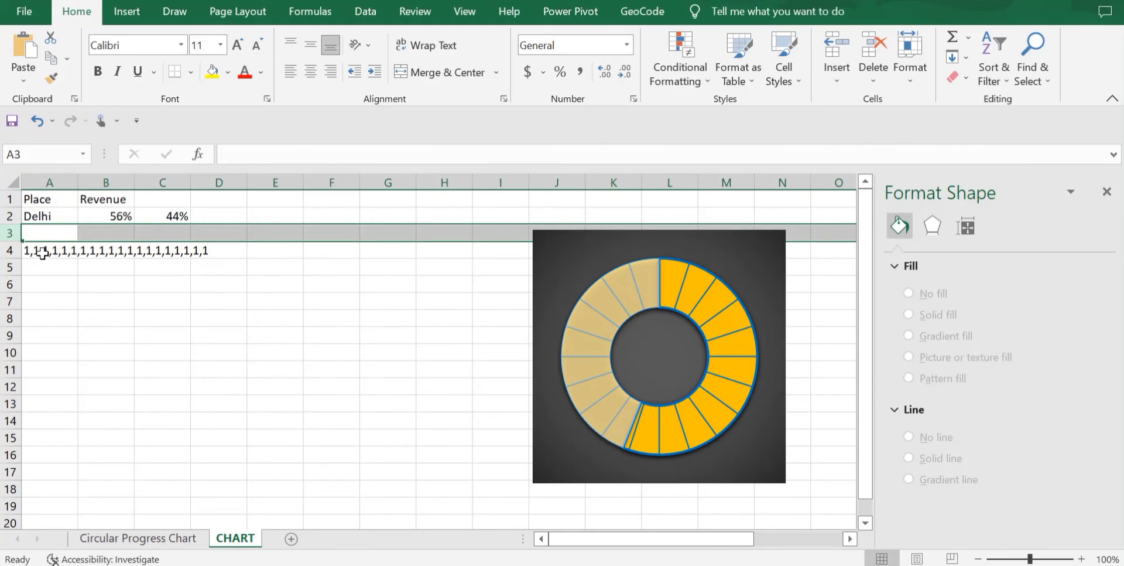
{"action": "left_click", "coordinate": [42, 253]}
{"action": "key", "text": "Delete"}
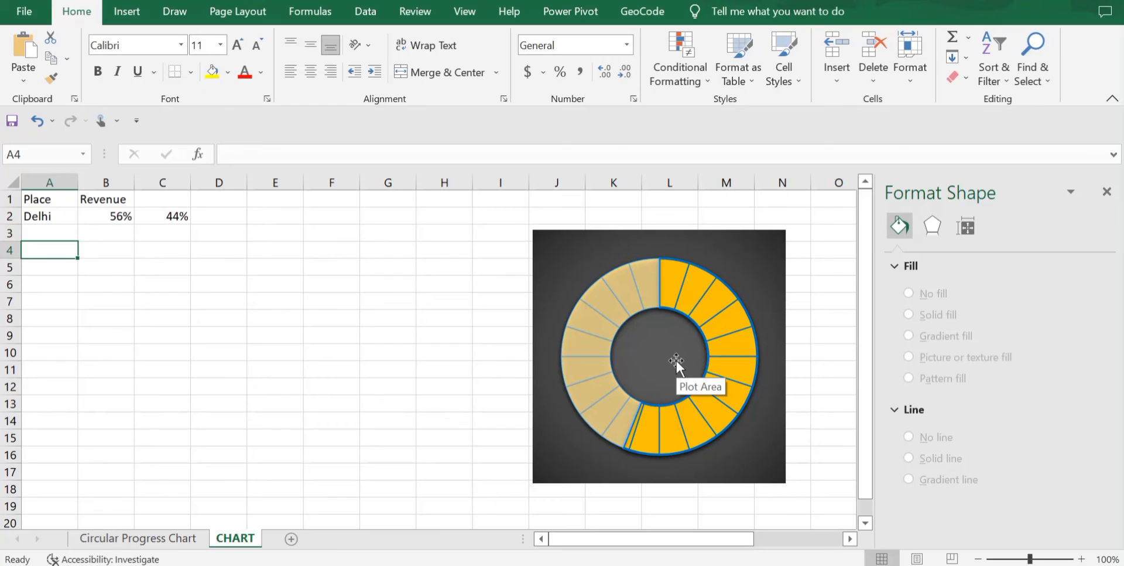
{"action": "left_click", "coordinate": [757, 263]}
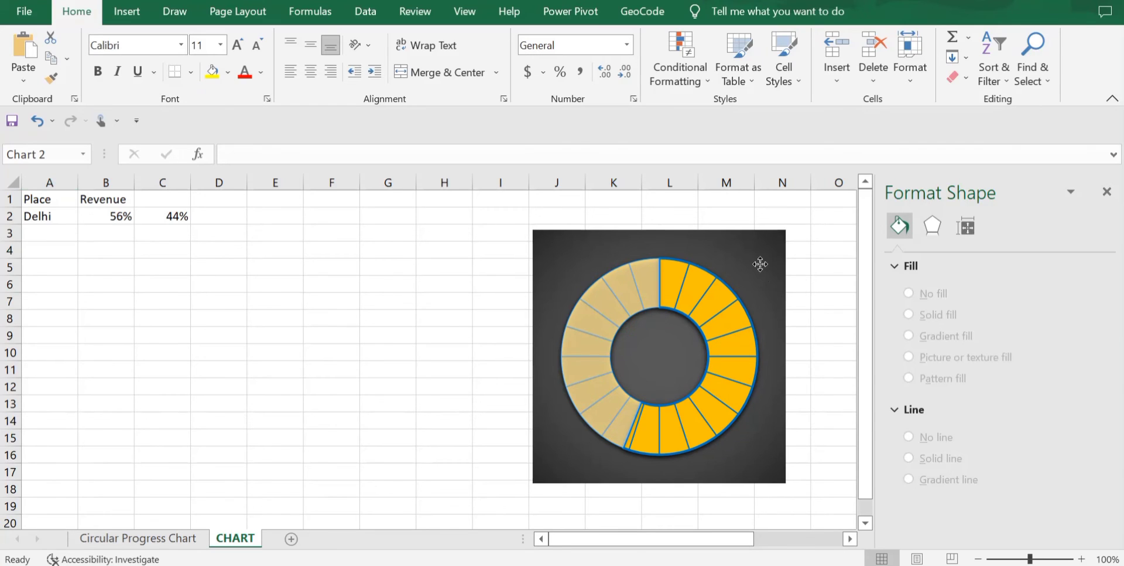
{"action": "left_click", "coordinate": [808, 249]}
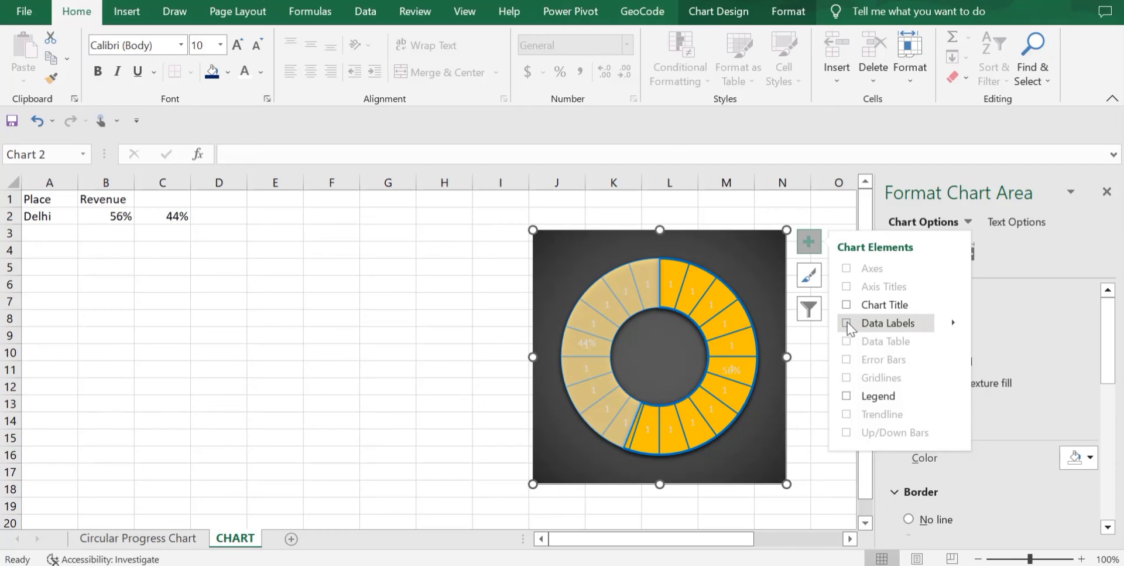
{"action": "left_click", "coordinate": [958, 327]}
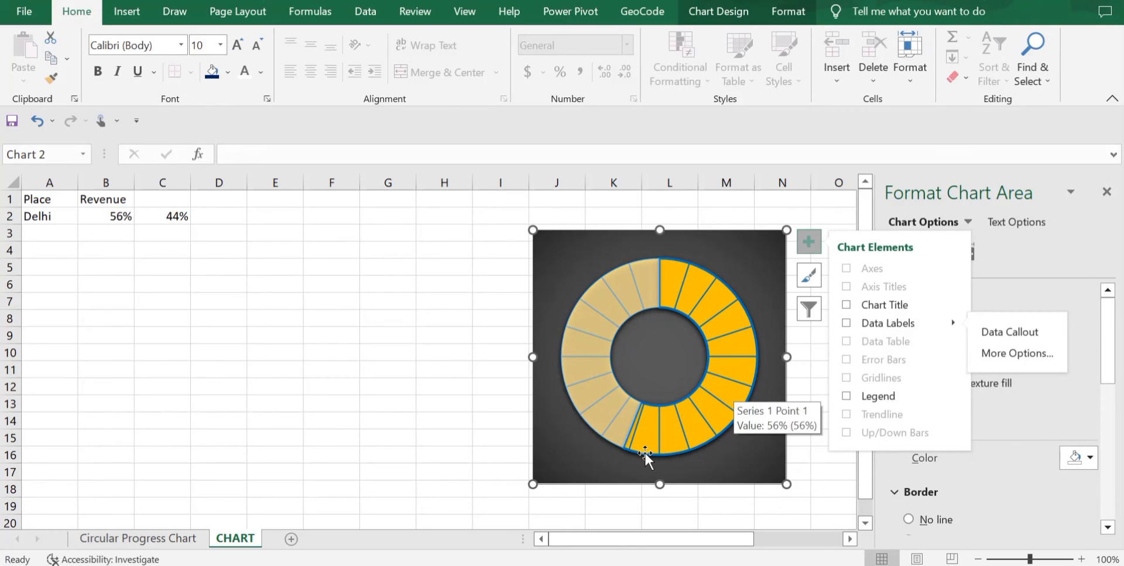
- Add a data label to only the 56% slice of Series 1
{"action": "left_click", "coordinate": [729, 389]}
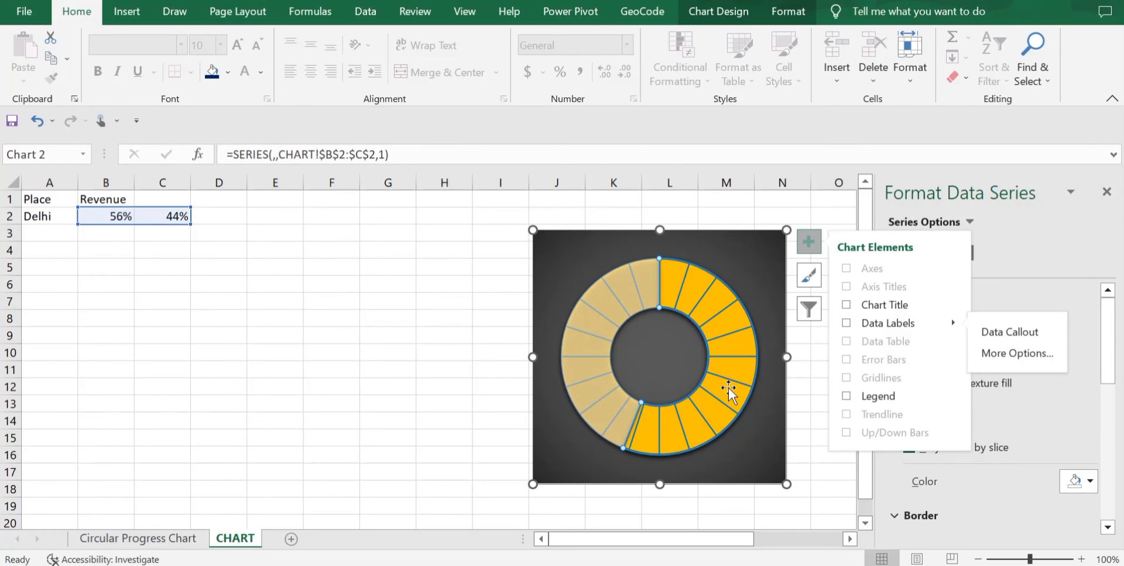
{"action": "left_click", "coordinate": [730, 389]}
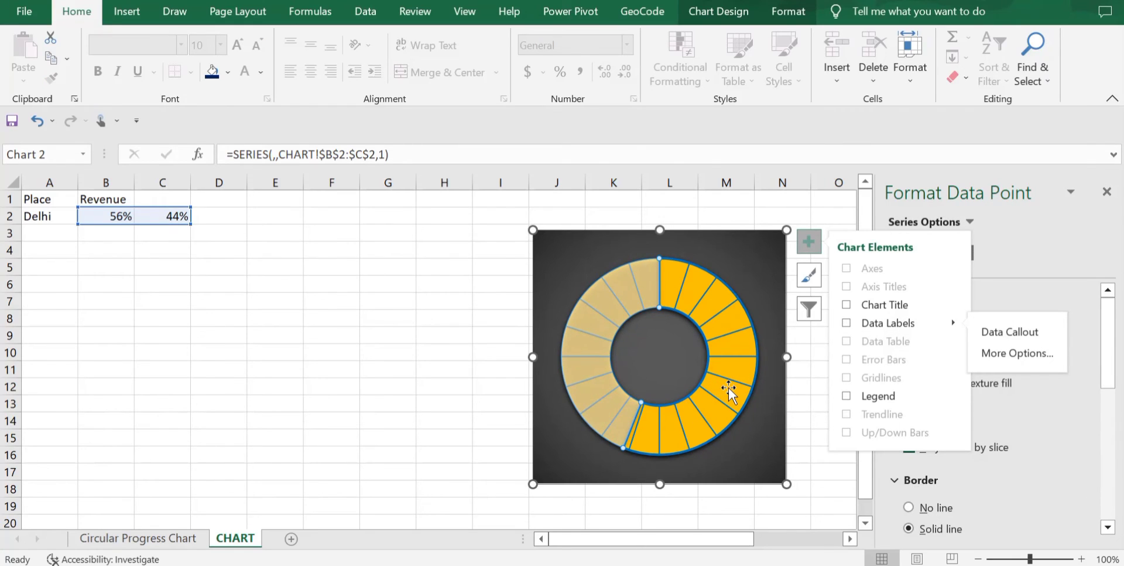
{"action": "right_click", "coordinate": [730, 388]}
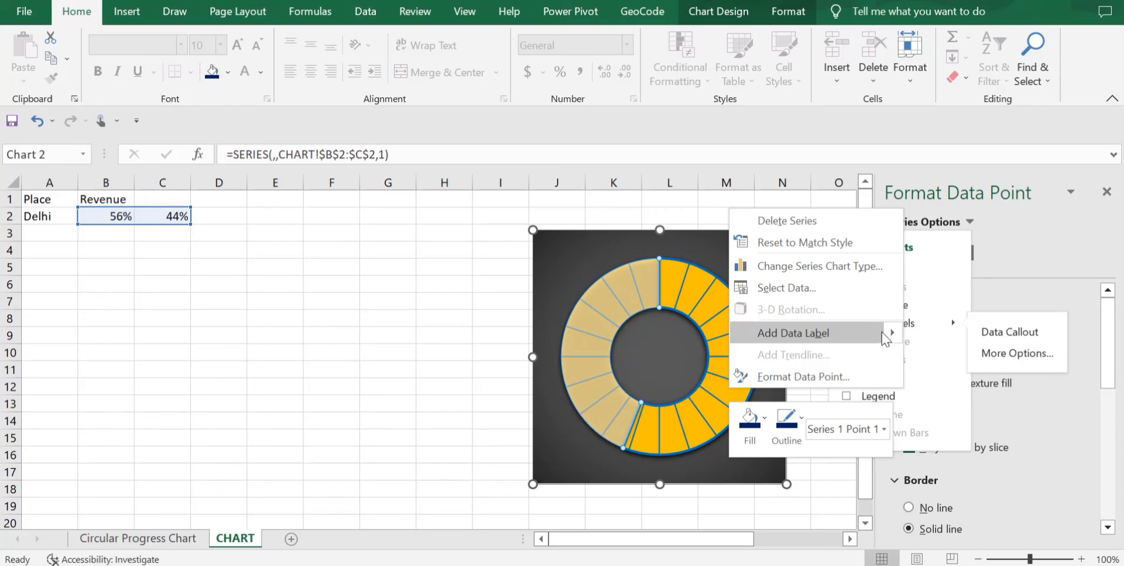
{"action": "mouse_move", "coordinate": [895, 330]}
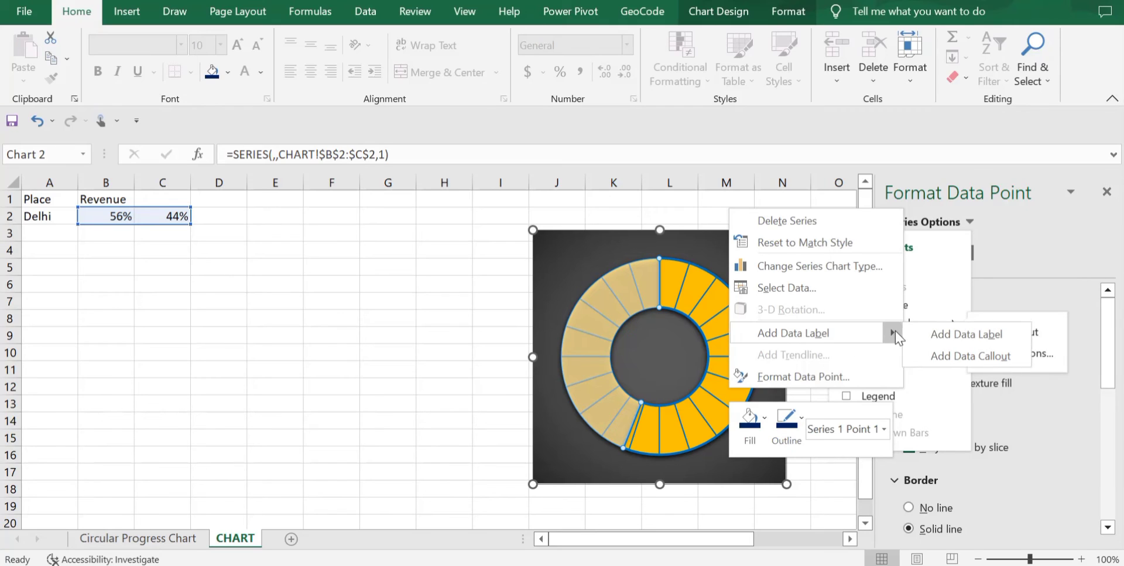
{"action": "left_click", "coordinate": [947, 337]}
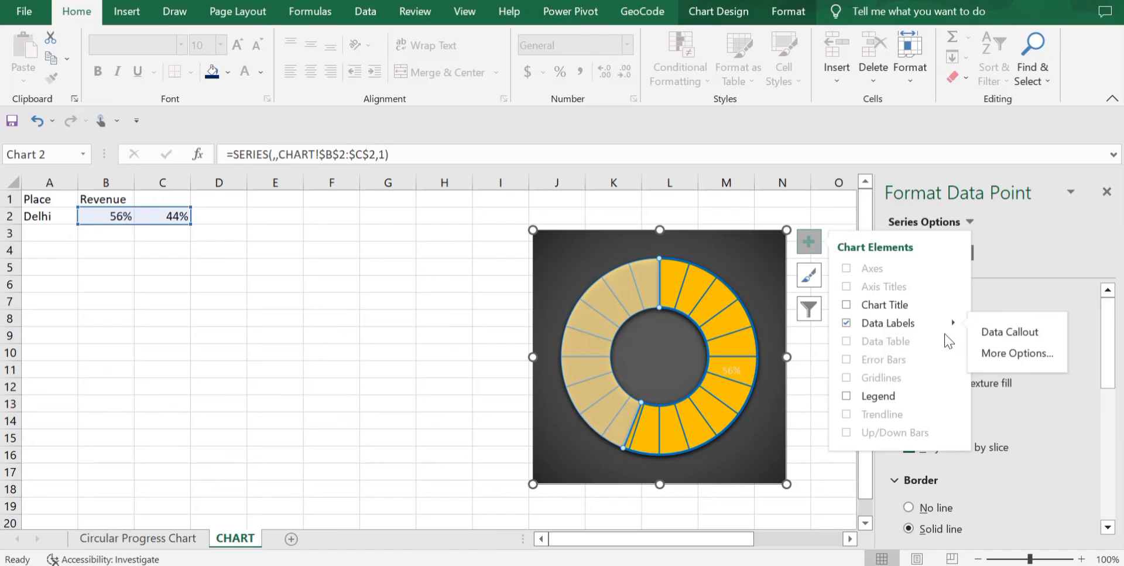
- Set the 56% data label's text to size 14 and bold
{"action": "left_click", "coordinate": [732, 371]}
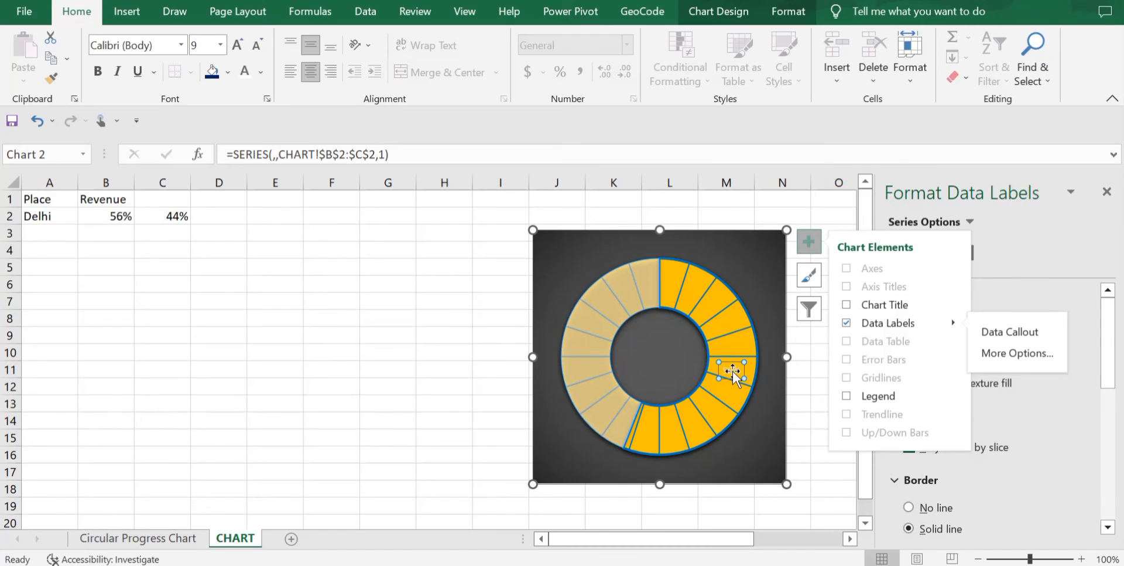
{"action": "left_click", "coordinate": [220, 44]}
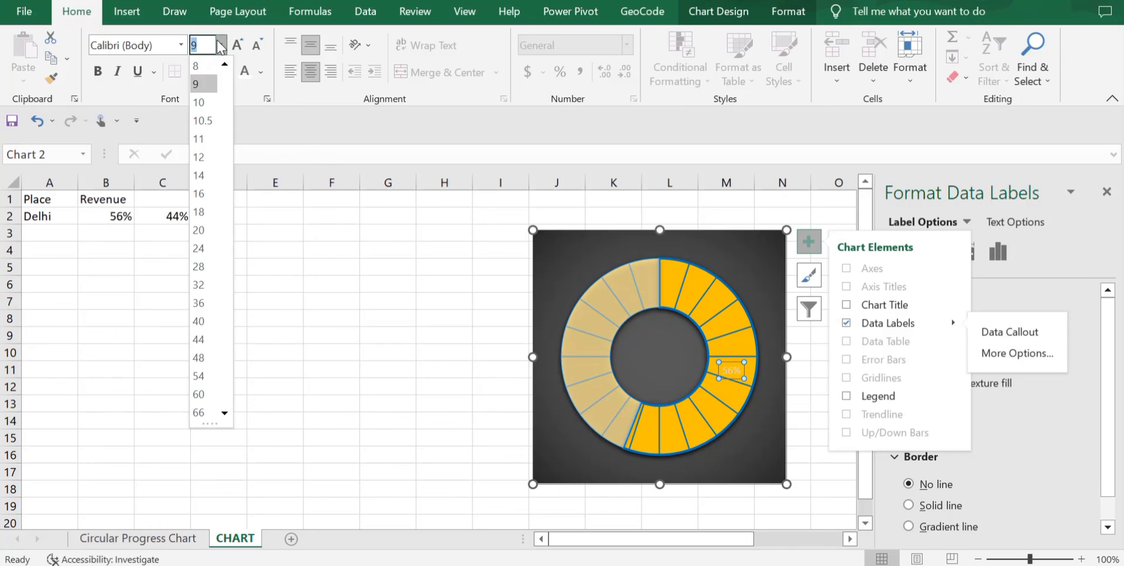
{"action": "left_click", "coordinate": [202, 175]}
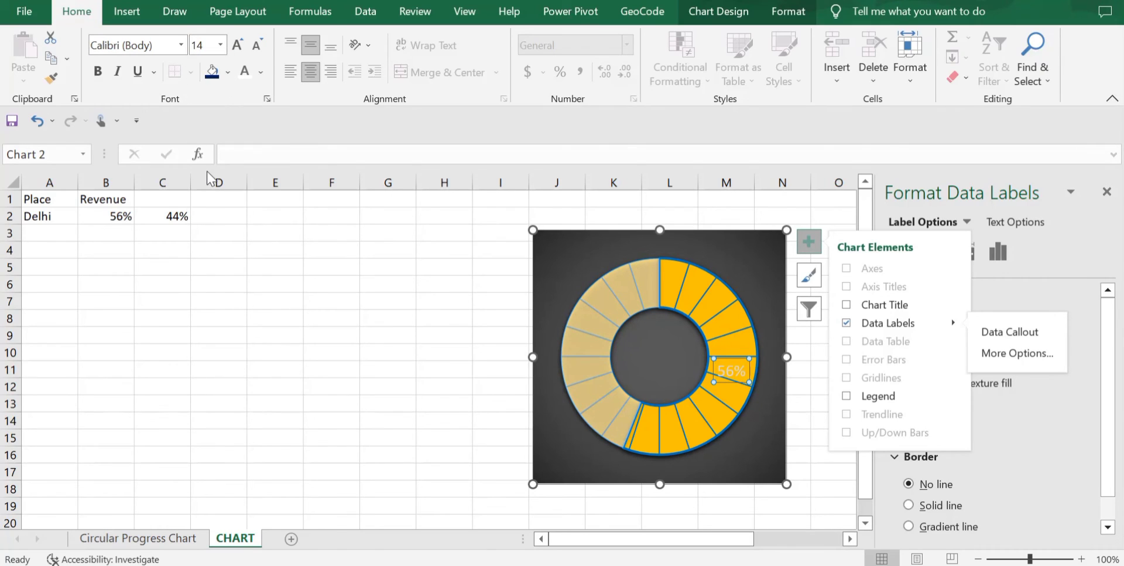
{"action": "left_click", "coordinate": [92, 77]}
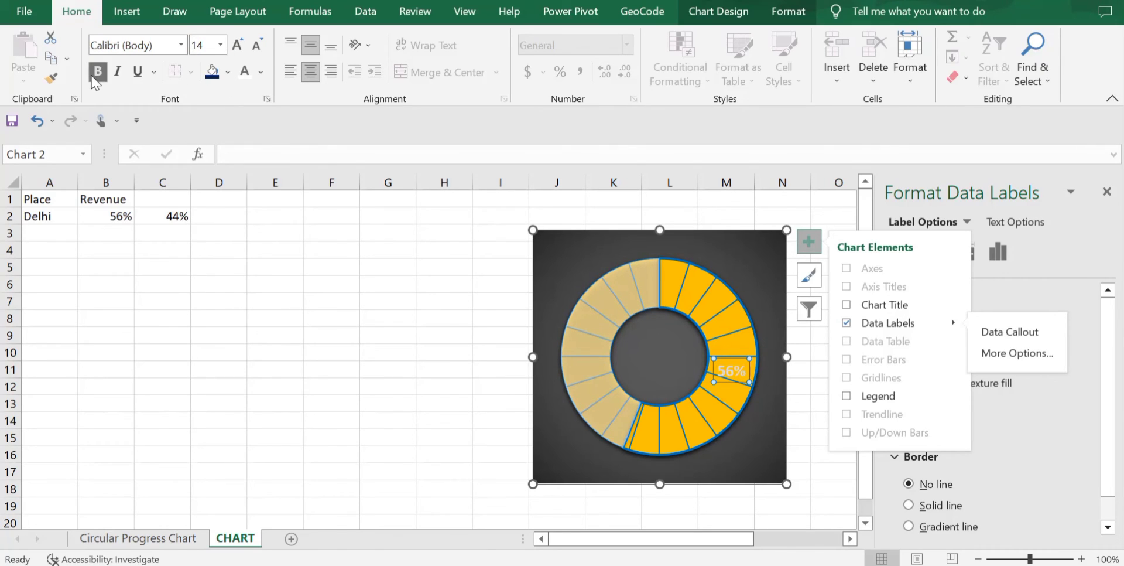
- Try dark blue and purple as font colors for the 56% data label
{"action": "left_click", "coordinate": [259, 73]}
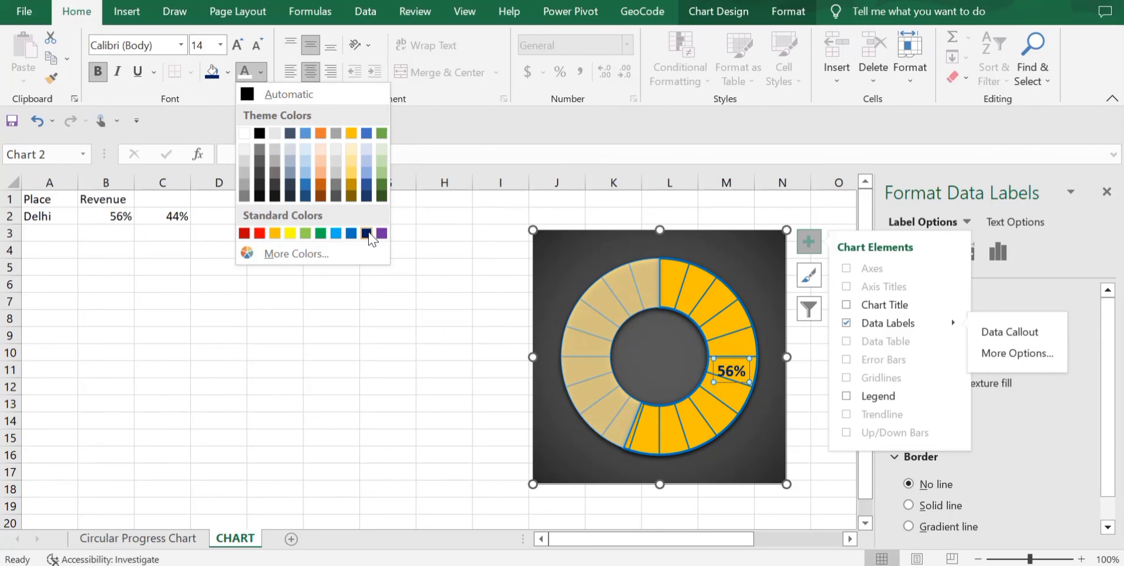
{"action": "left_click", "coordinate": [368, 233]}
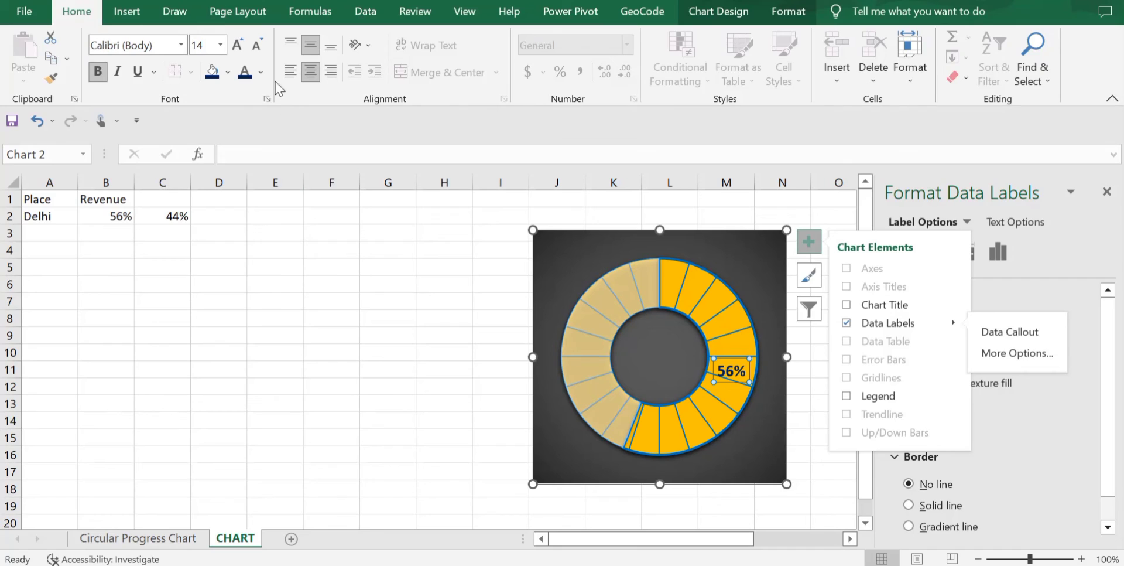
{"action": "left_click", "coordinate": [260, 72]}
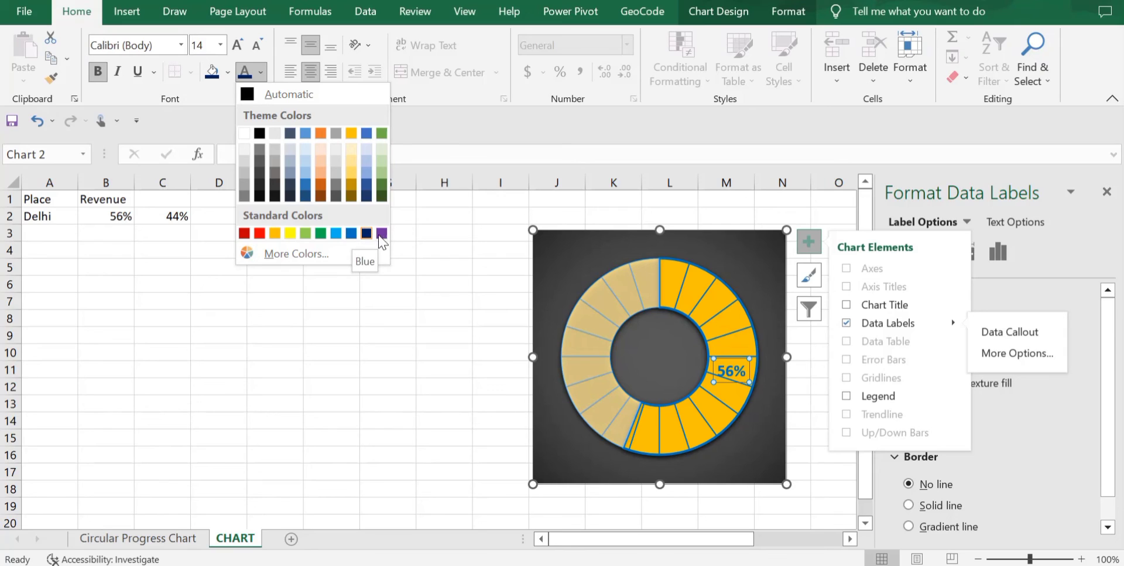
{"action": "left_click", "coordinate": [381, 234]}
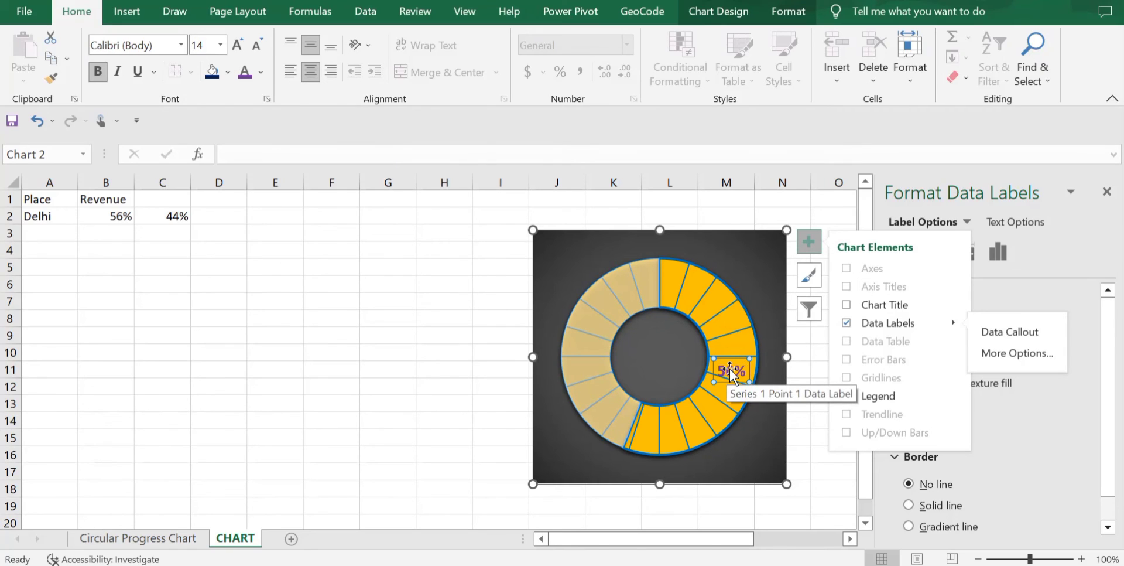
- Move the 56% data label into the doughnut's center and give it a dark blue fill with white text
{"action": "left_click_drag", "start_coordinate": [731, 370], "coordinate": [663, 355]}
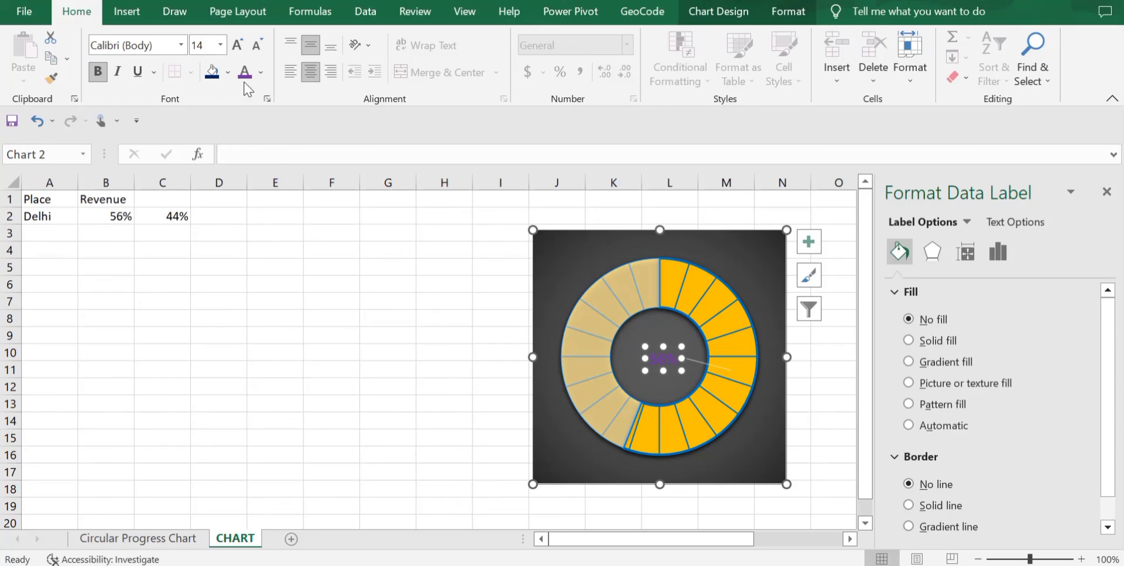
{"action": "left_click", "coordinate": [209, 76]}
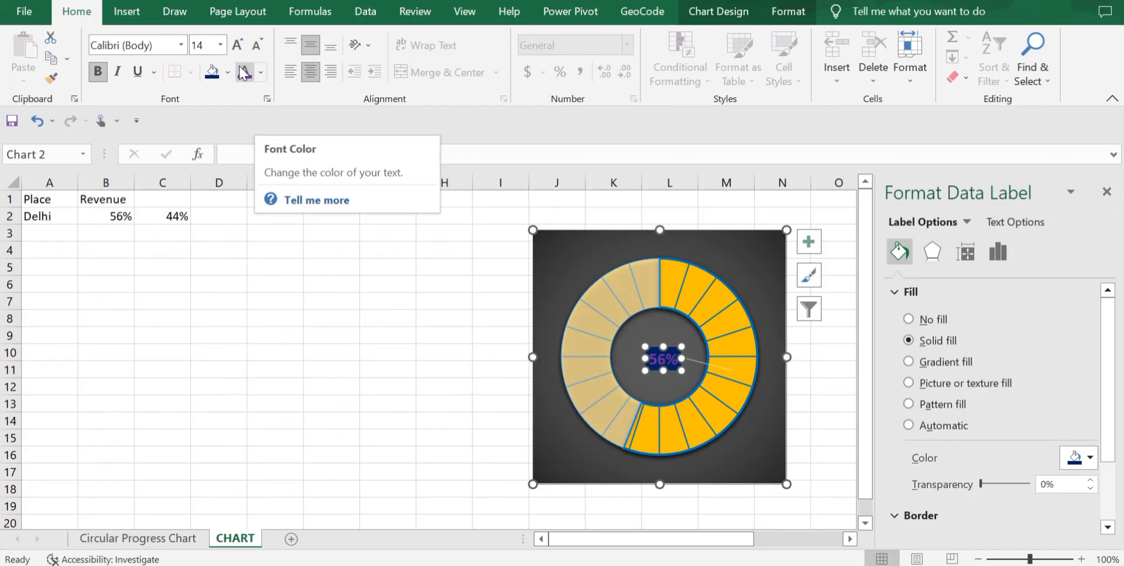
{"action": "left_click", "coordinate": [258, 74]}
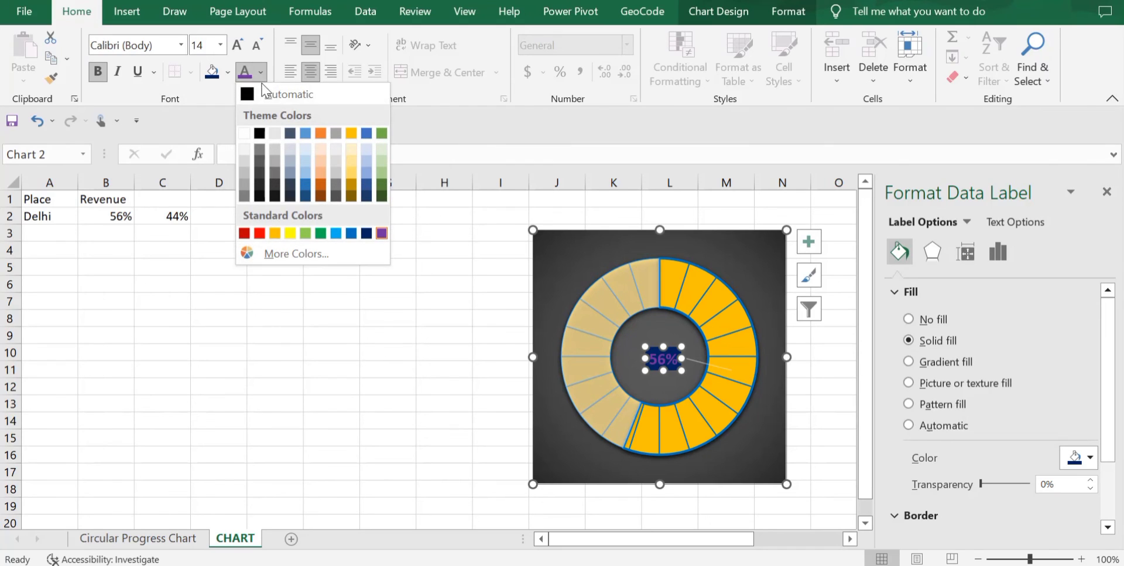
{"action": "left_click", "coordinate": [244, 133]}
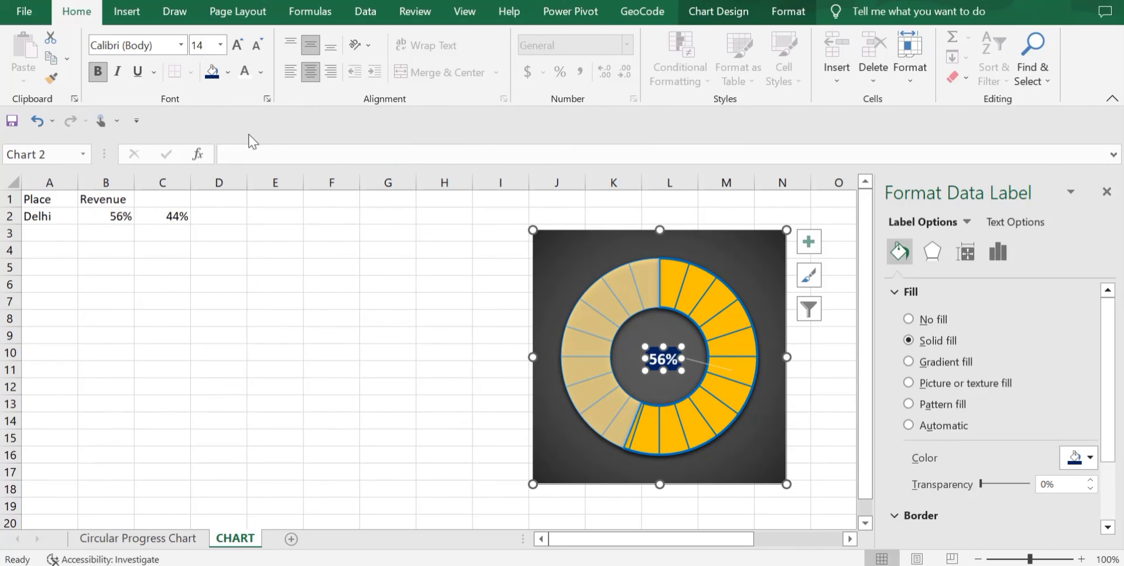
- Format the 56% label's leader line with a 2¼ pt weight and a red outline
{"action": "left_click", "coordinate": [697, 360]}
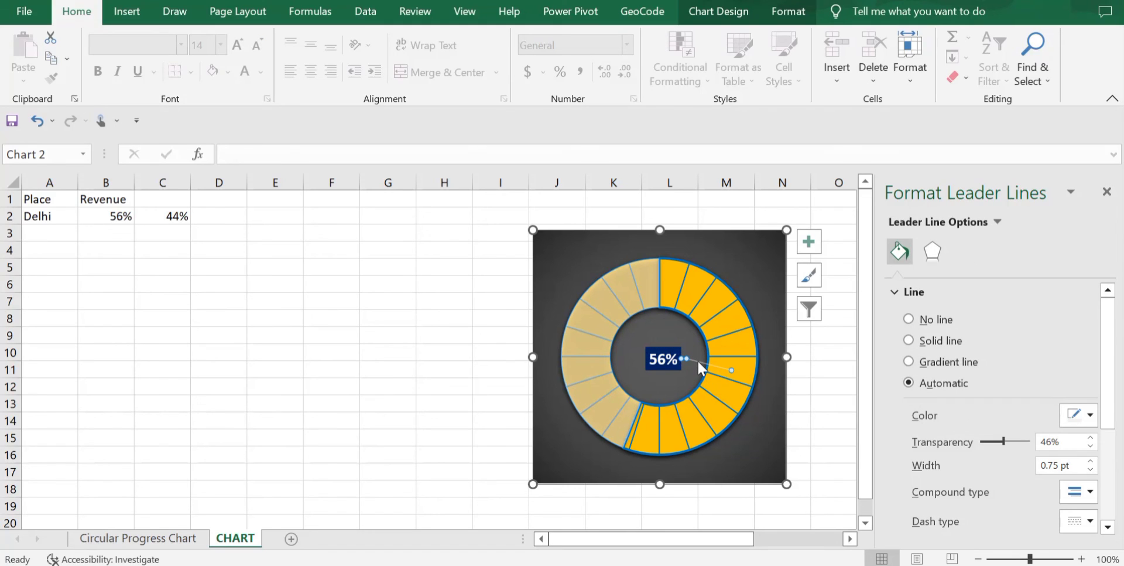
{"action": "right_click", "coordinate": [699, 367]}
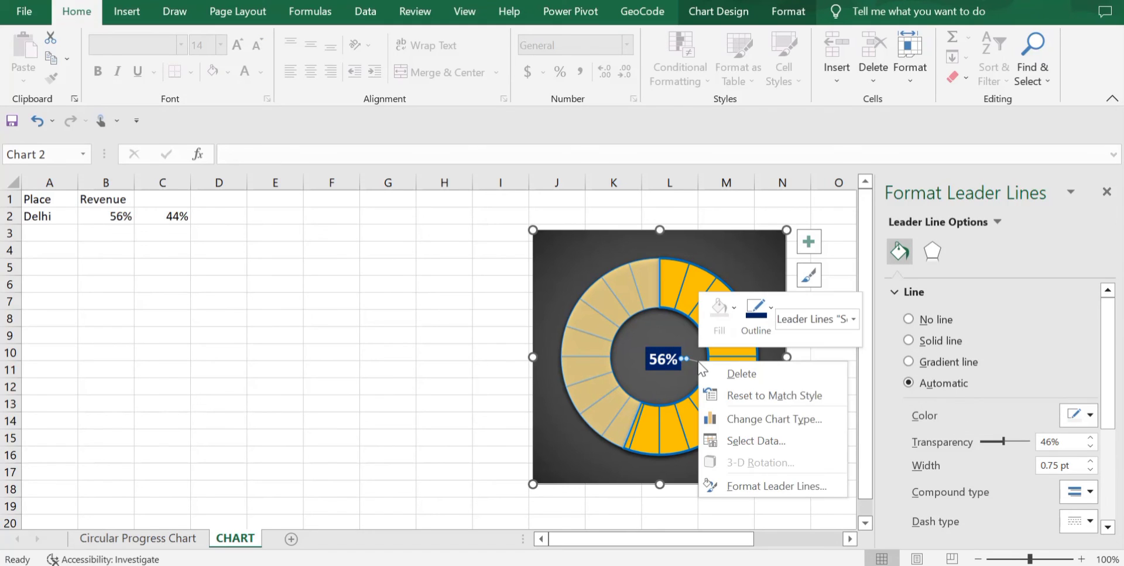
{"action": "left_click", "coordinate": [767, 329]}
{"action": "mouse_move", "coordinate": [819, 271]}
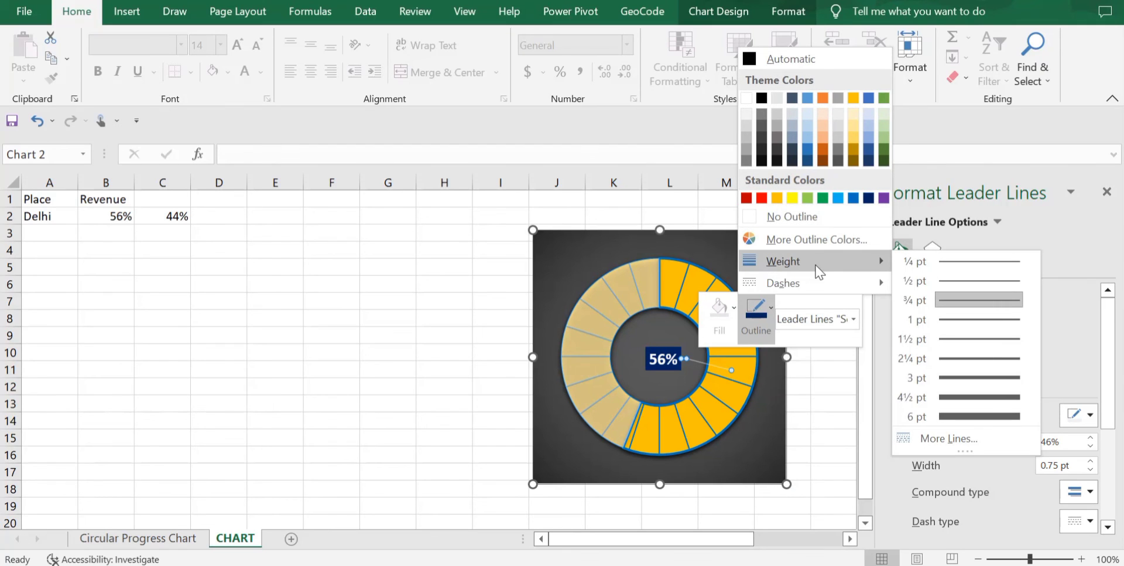
{"action": "left_click", "coordinate": [974, 364]}
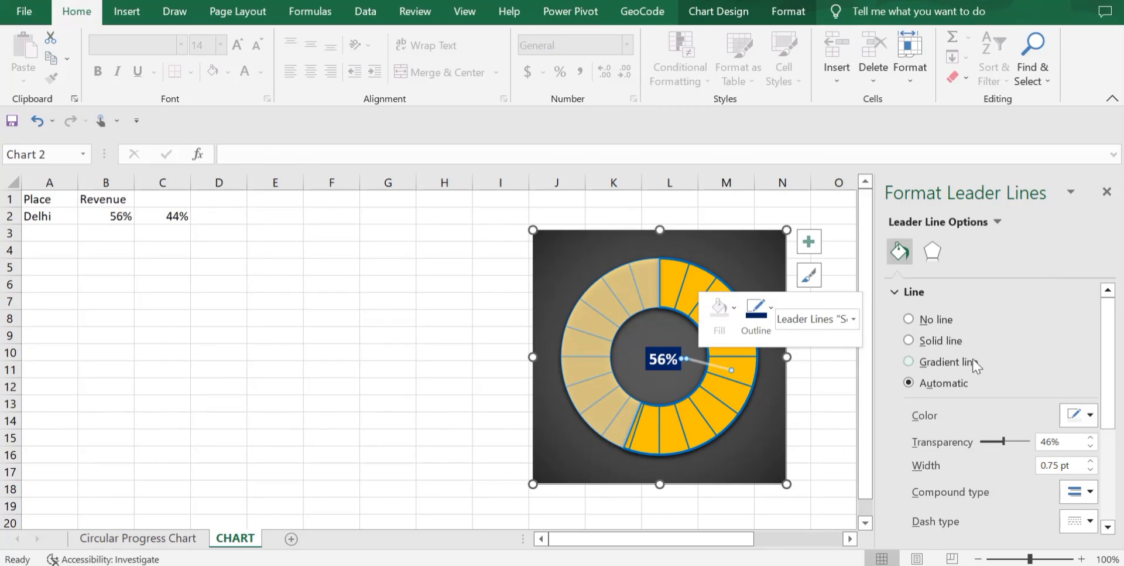
{"action": "left_click", "coordinate": [765, 318]}
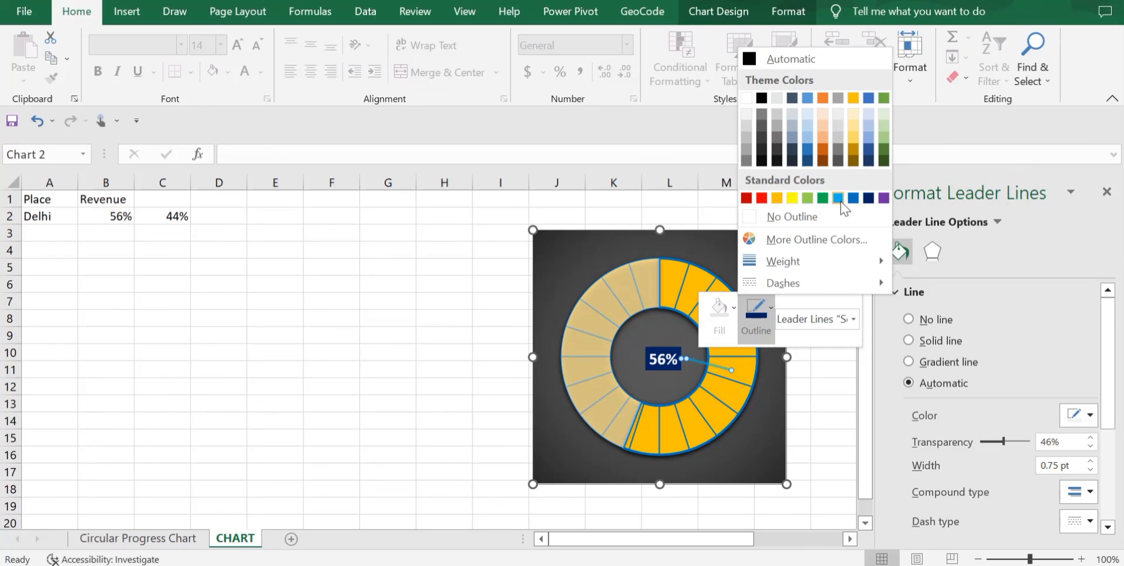
{"action": "left_click", "coordinate": [761, 199]}
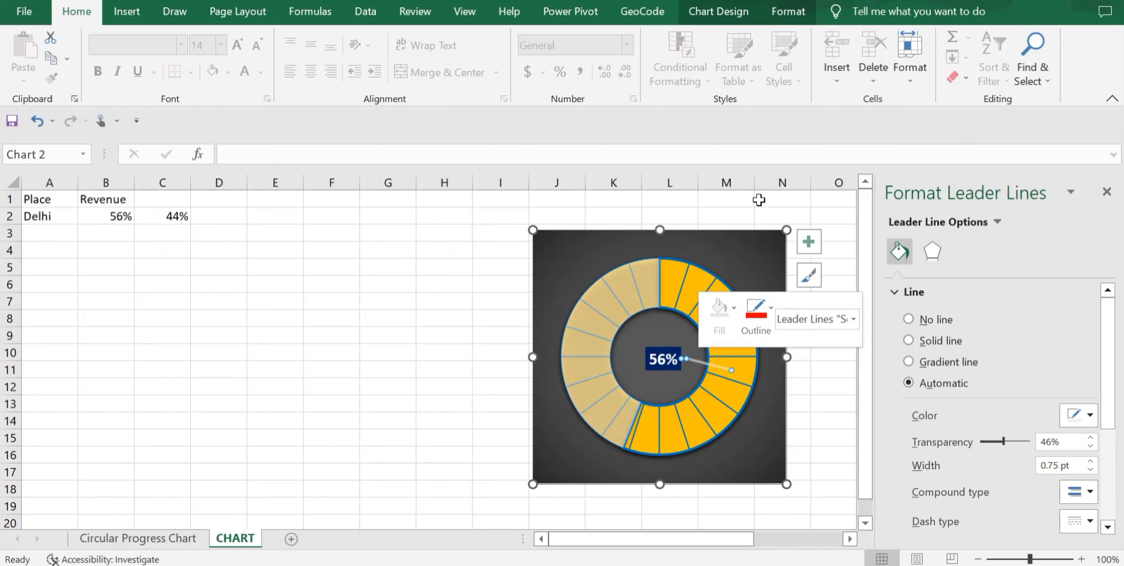
{"action": "left_click", "coordinate": [448, 297]}
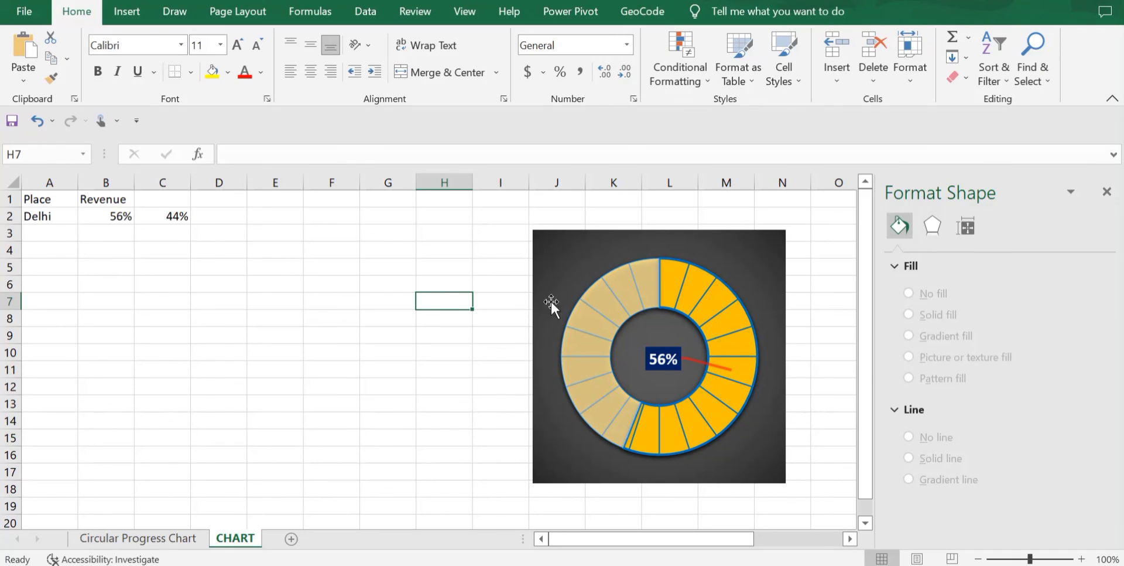
- Fill the chart area with solid white
{"action": "left_click", "coordinate": [572, 248]}
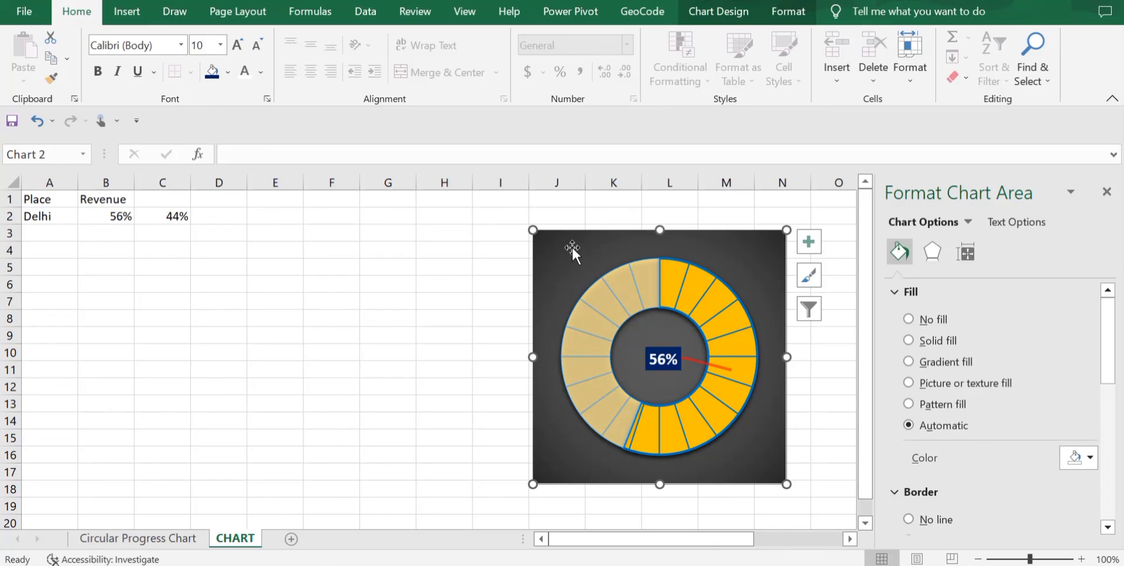
{"action": "left_click", "coordinate": [908, 340]}
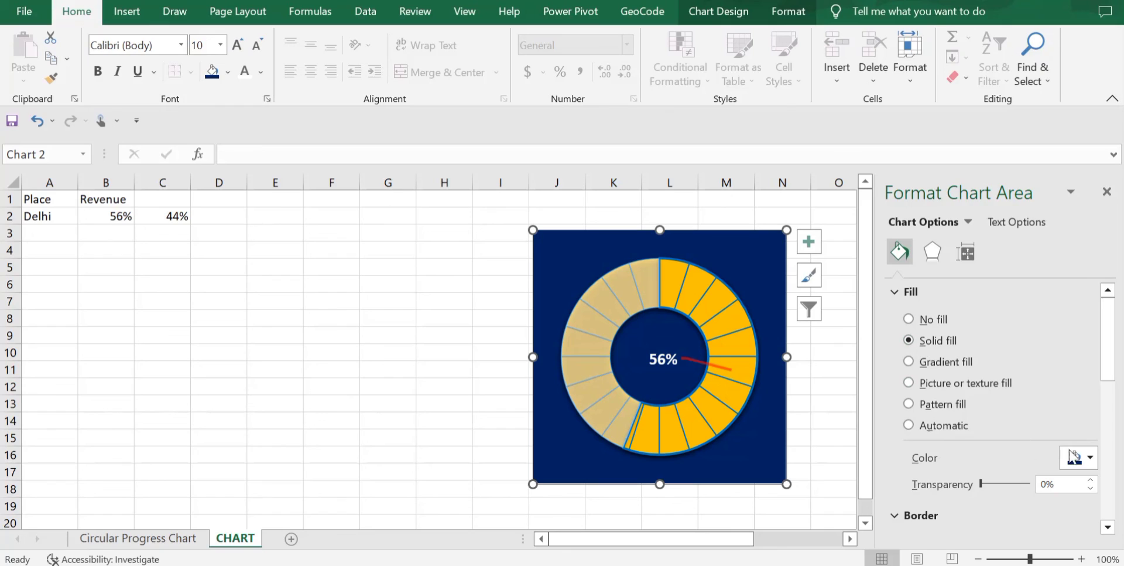
{"action": "left_click", "coordinate": [1083, 459]}
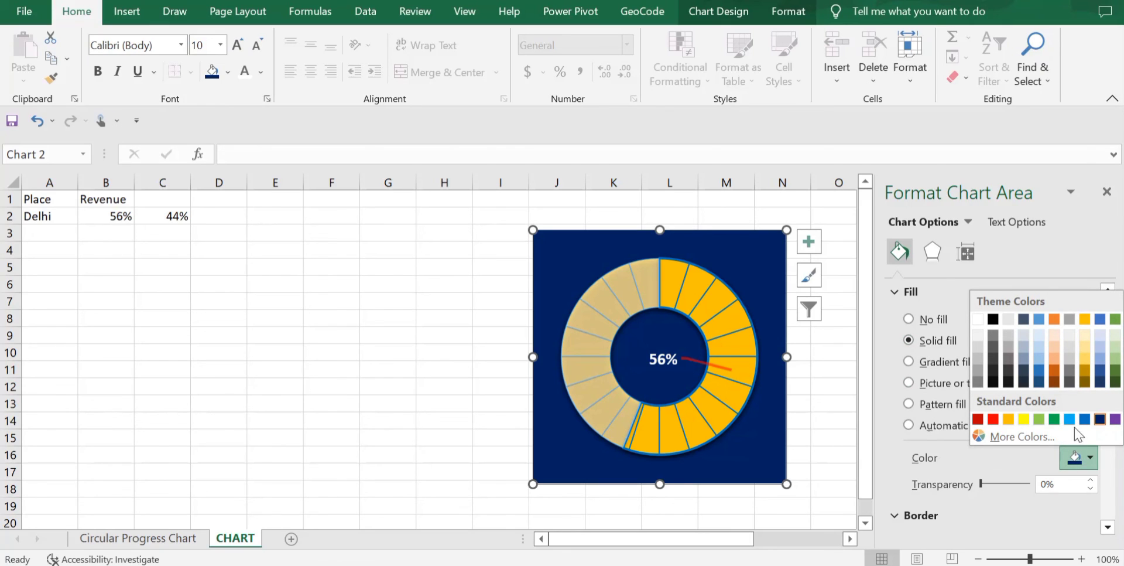
{"action": "left_click", "coordinate": [976, 318]}
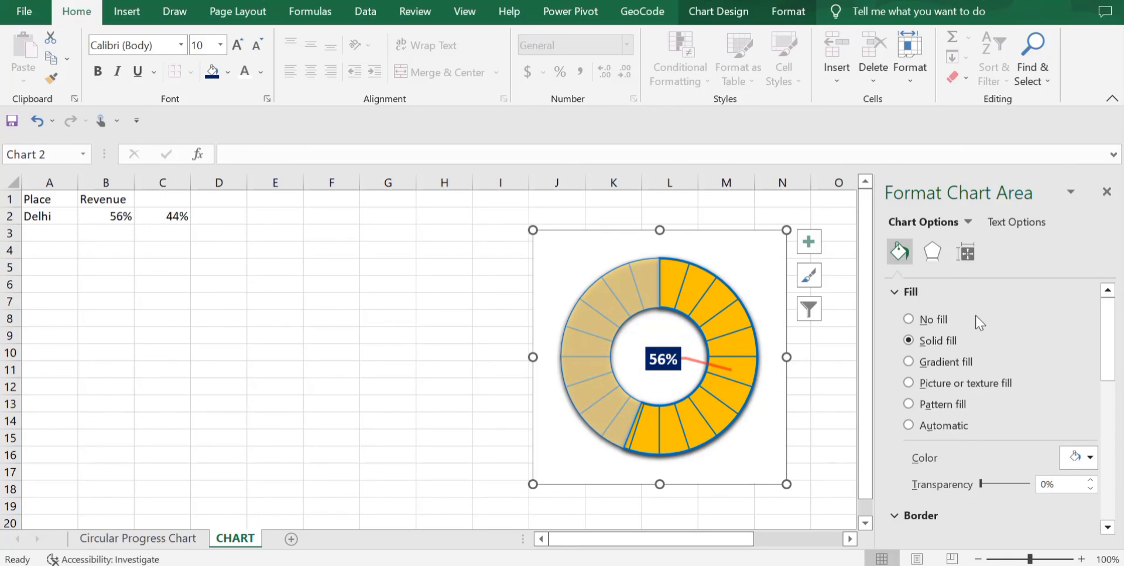
- Remove the border line from the chart area
{"action": "scroll", "coordinate": [976, 366], "scroll_direction": "down", "scroll_amount": 5}
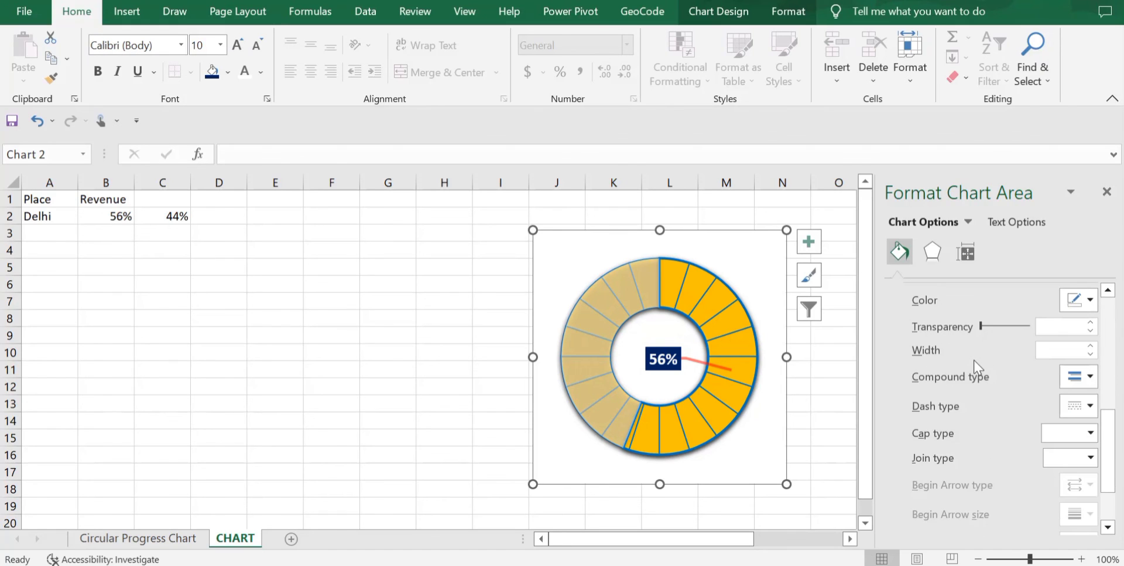
{"action": "scroll", "coordinate": [977, 366], "scroll_direction": "up", "scroll_amount": 2}
{"action": "scroll", "coordinate": [950, 342], "scroll_direction": "up", "scroll_amount": 3}
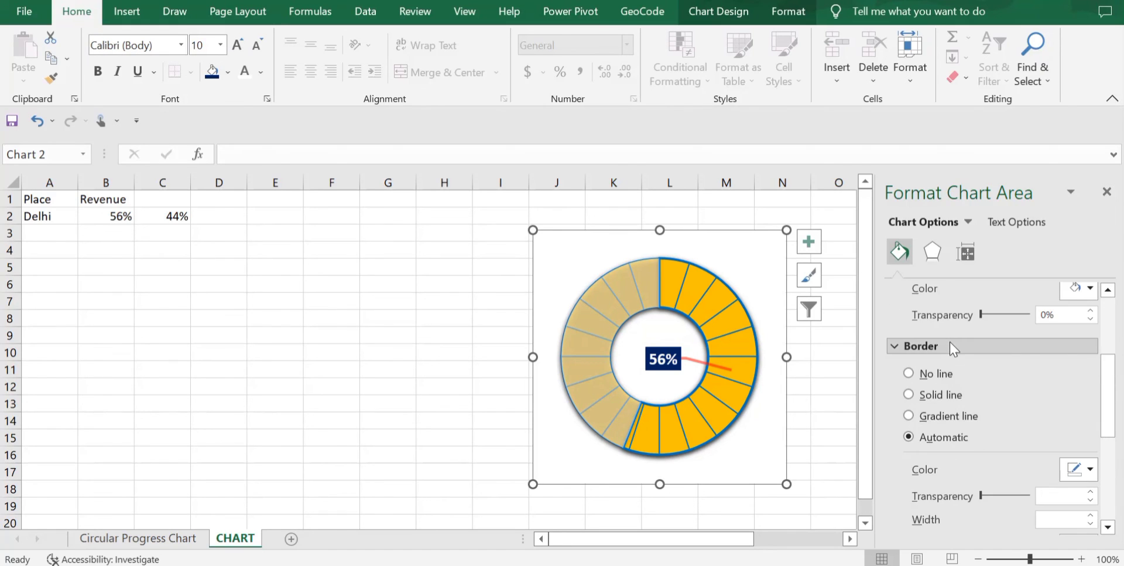
{"action": "left_click", "coordinate": [948, 377]}
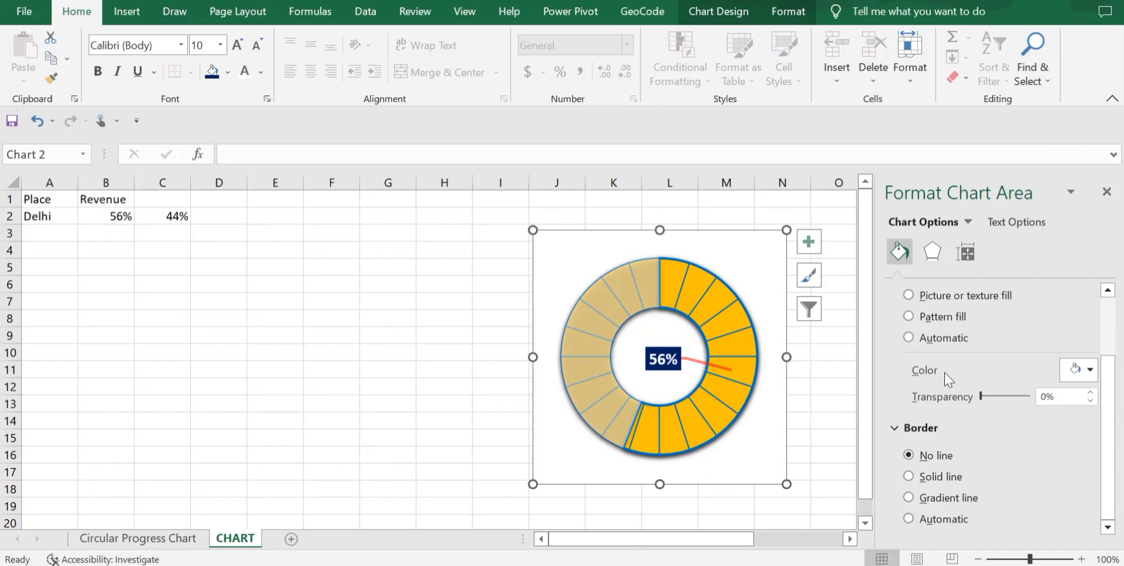
{"action": "scroll", "coordinate": [994, 321], "scroll_direction": "up", "scroll_amount": 2}
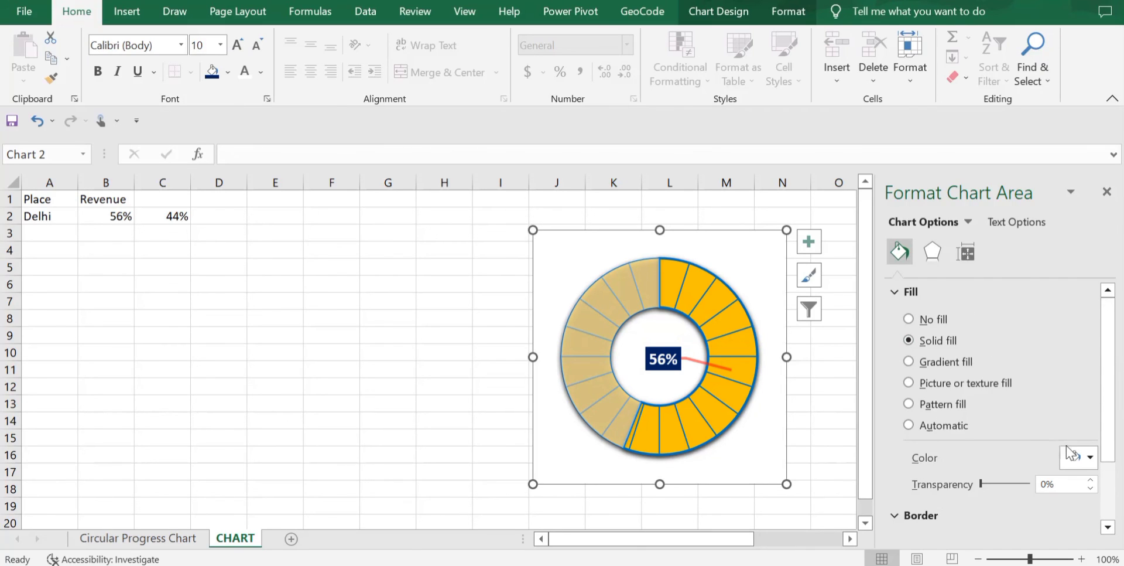
- Fill the chart area with dark blue and give it a solid gold border 1 pt wide
{"action": "left_click", "coordinate": [1082, 458]}
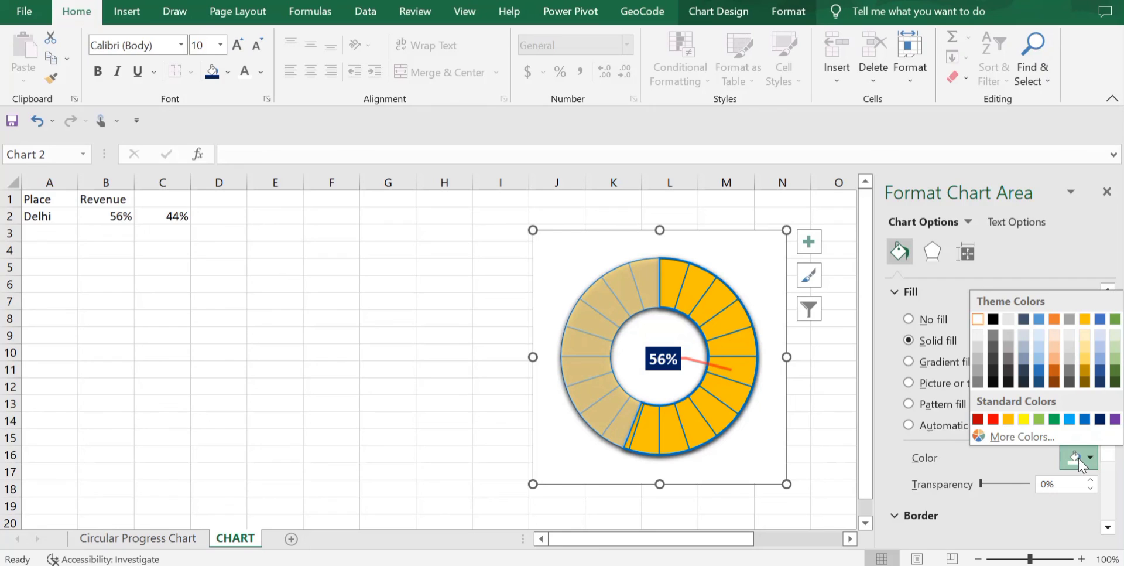
{"action": "left_click", "coordinate": [1100, 419]}
{"action": "scroll", "coordinate": [1018, 369], "scroll_direction": "down", "scroll_amount": 3}
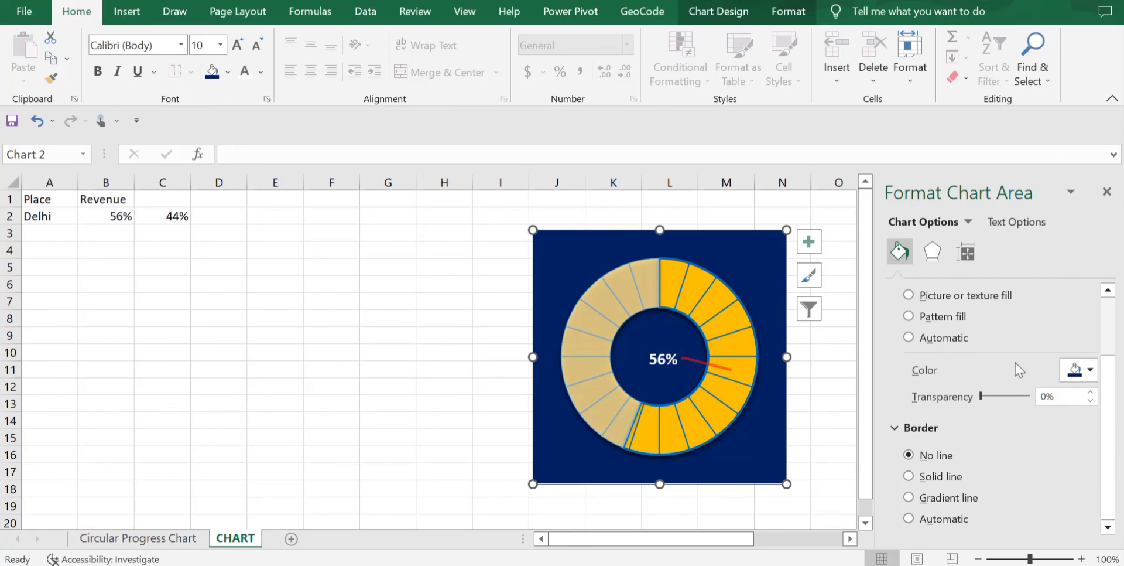
{"action": "left_click", "coordinate": [942, 476]}
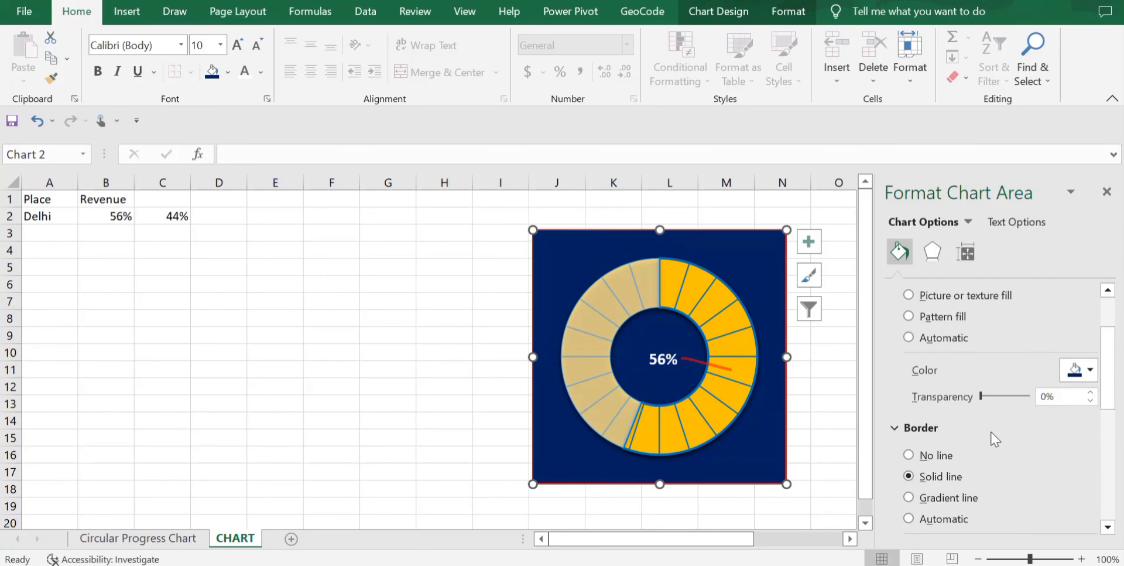
{"action": "scroll", "coordinate": [996, 439], "scroll_direction": "down", "scroll_amount": 7}
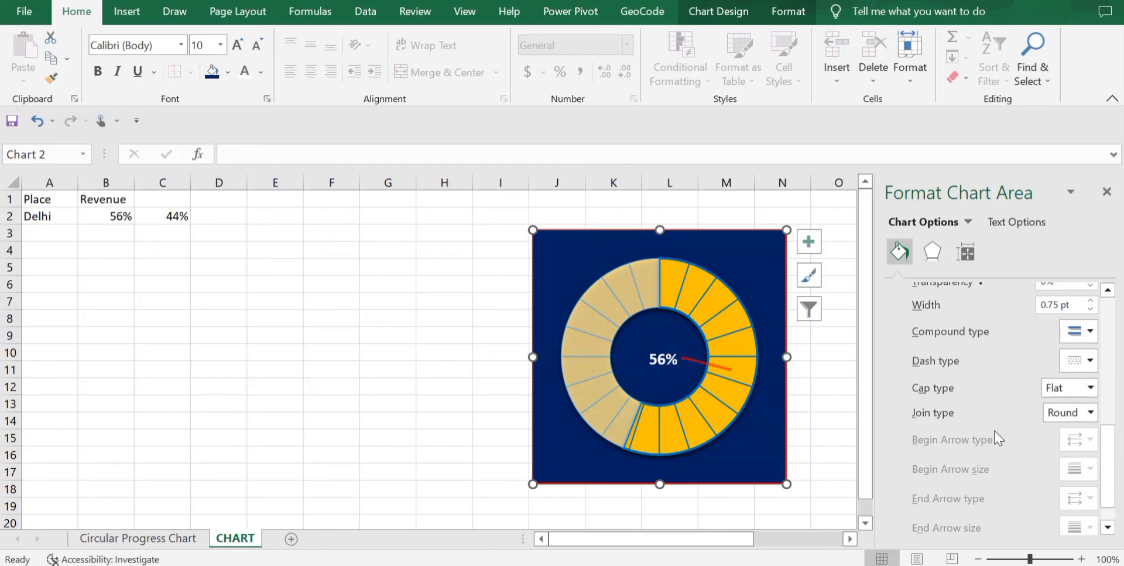
{"action": "scroll", "coordinate": [971, 360], "scroll_direction": "up", "scroll_amount": 3}
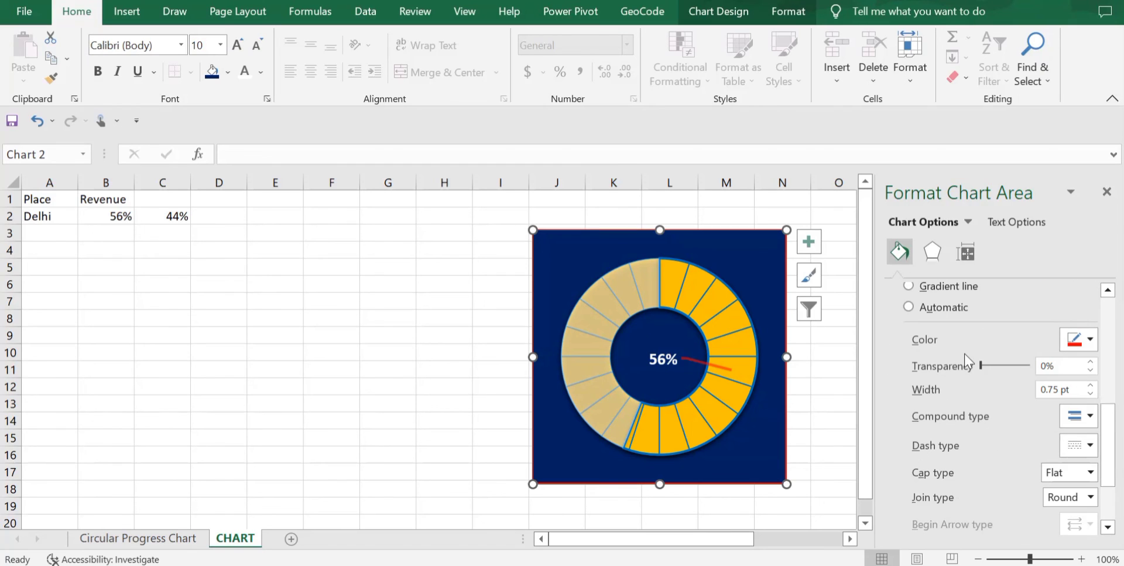
{"action": "left_click", "coordinate": [1083, 341]}
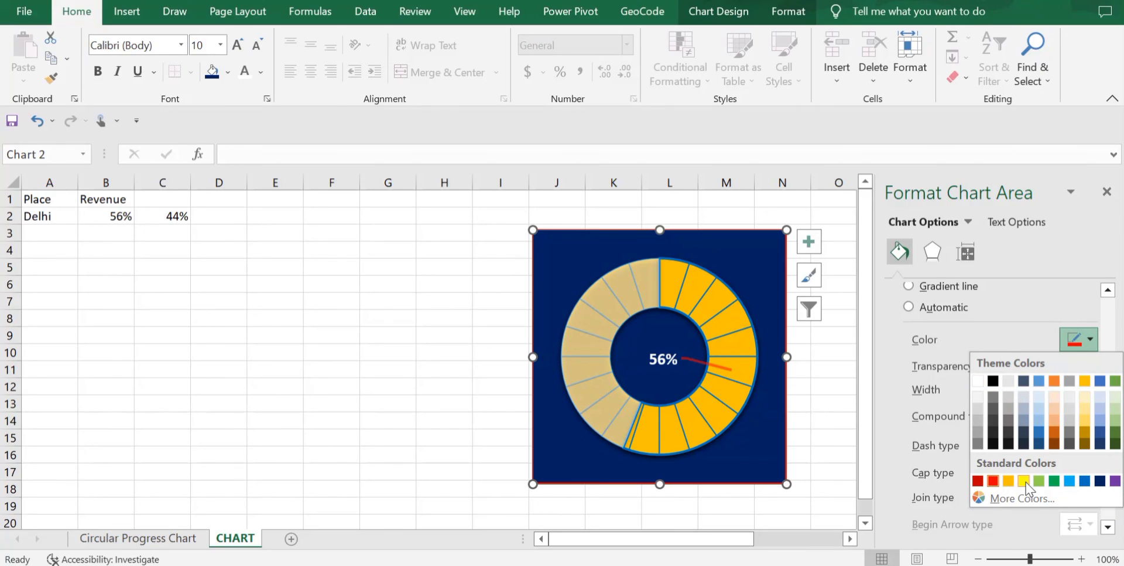
{"action": "left_click", "coordinate": [1086, 381]}
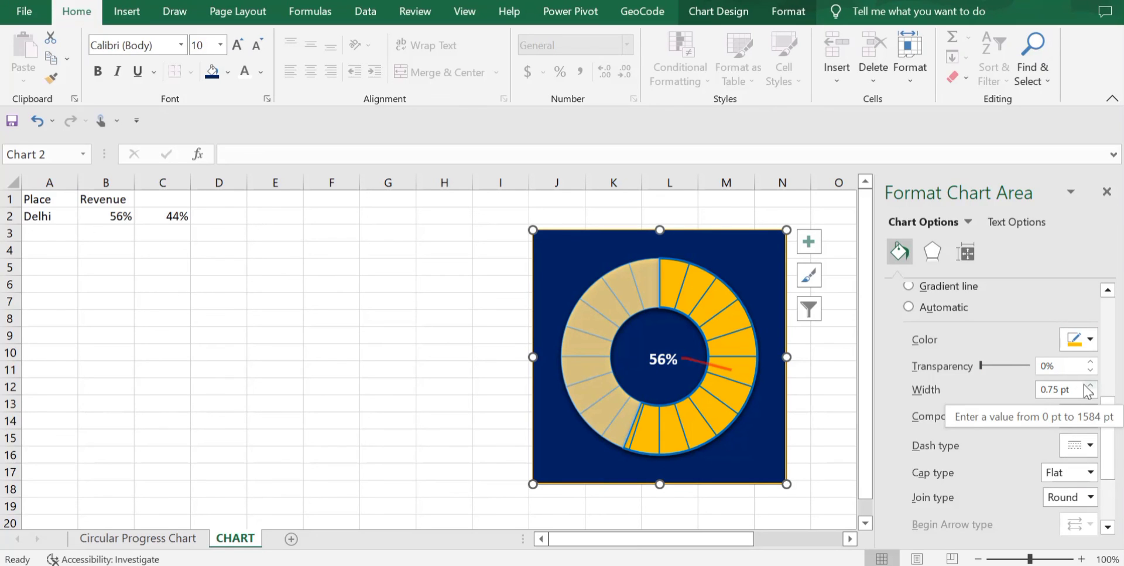
{"action": "left_click", "coordinate": [1086, 385]}
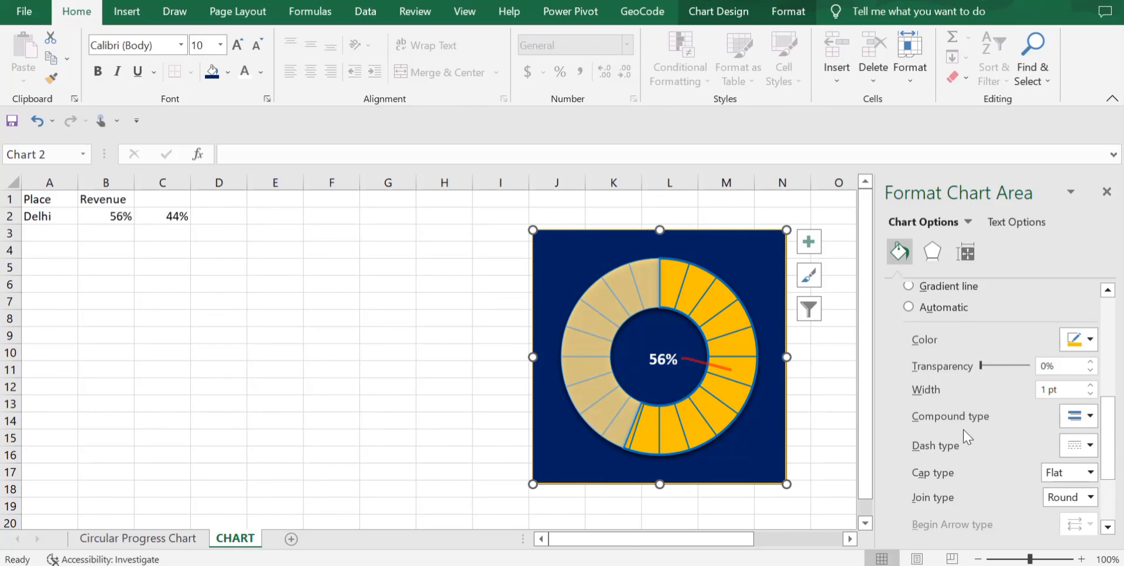
{"action": "left_click", "coordinate": [359, 231]}
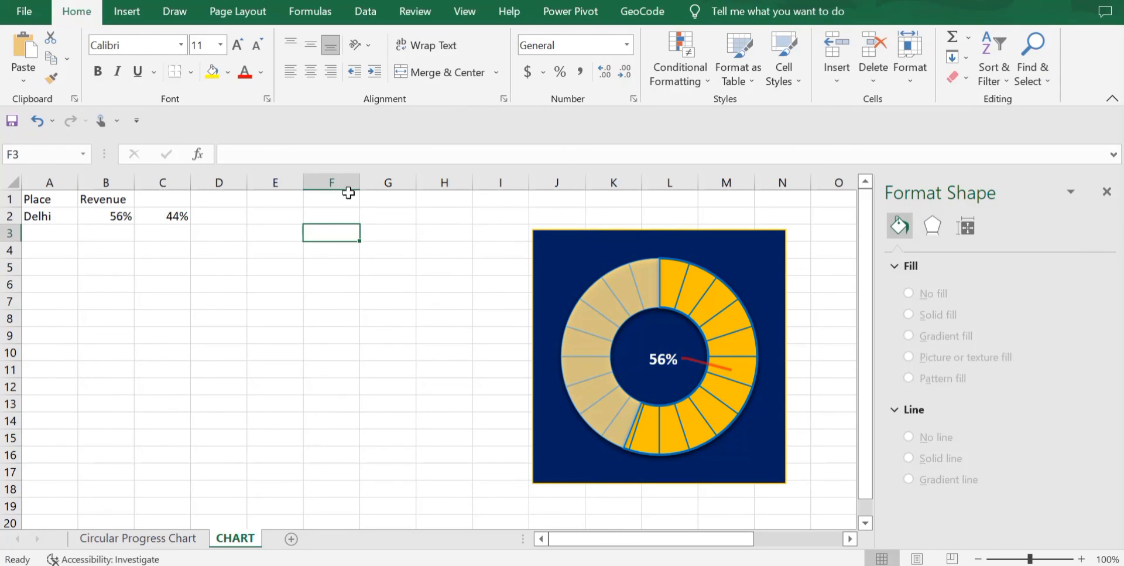
- Hide the worksheet's formula bar, gridlines and headings, and close the formatting pane
{"action": "left_click", "coordinate": [456, 13]}
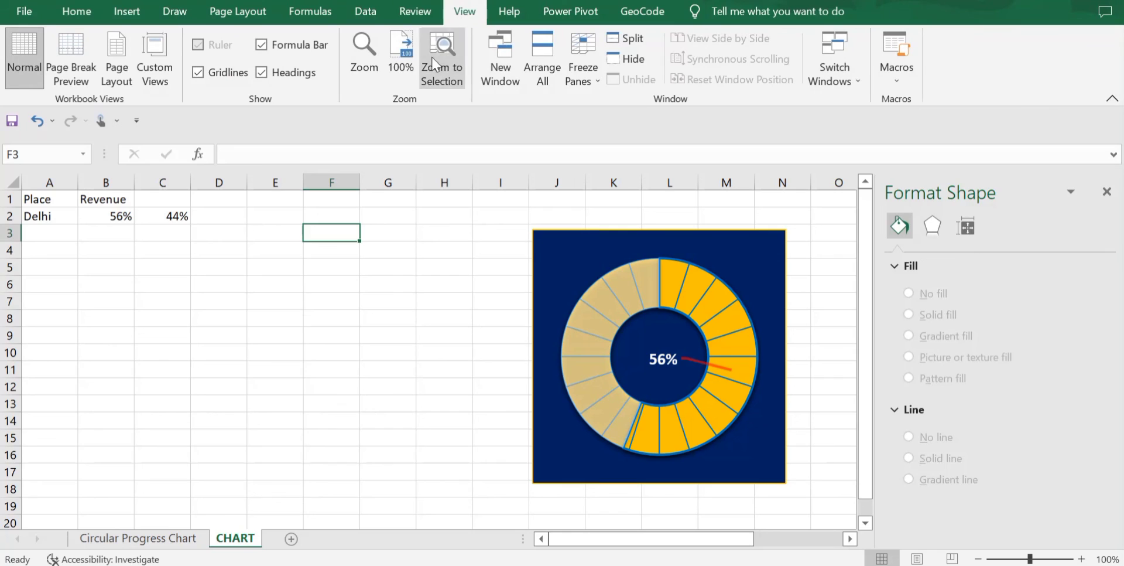
{"action": "left_click", "coordinate": [262, 45]}
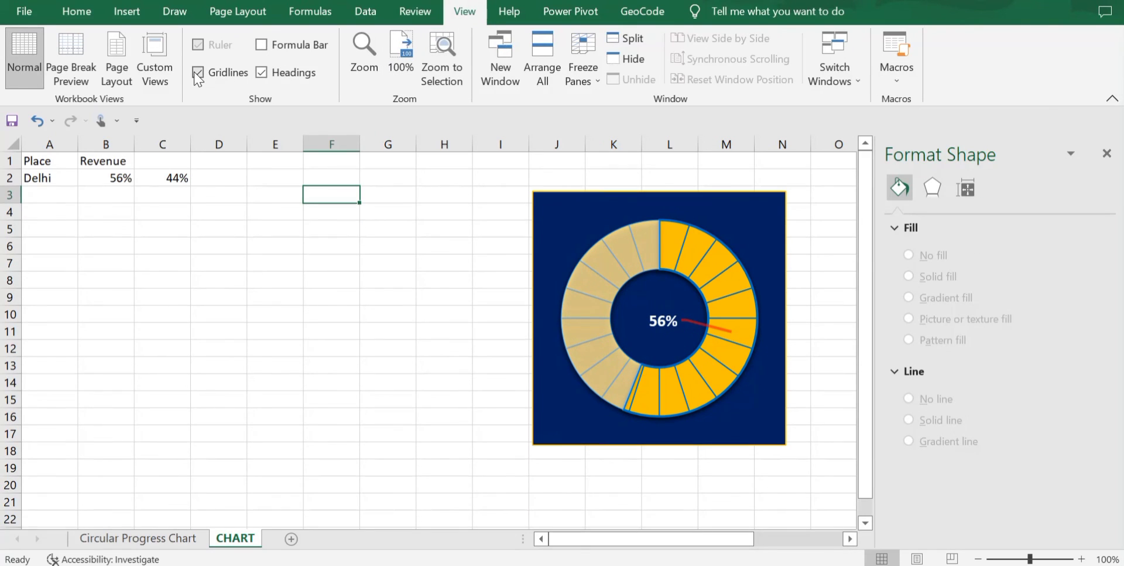
{"action": "left_click", "coordinate": [198, 72]}
{"action": "left_click", "coordinate": [262, 72]}
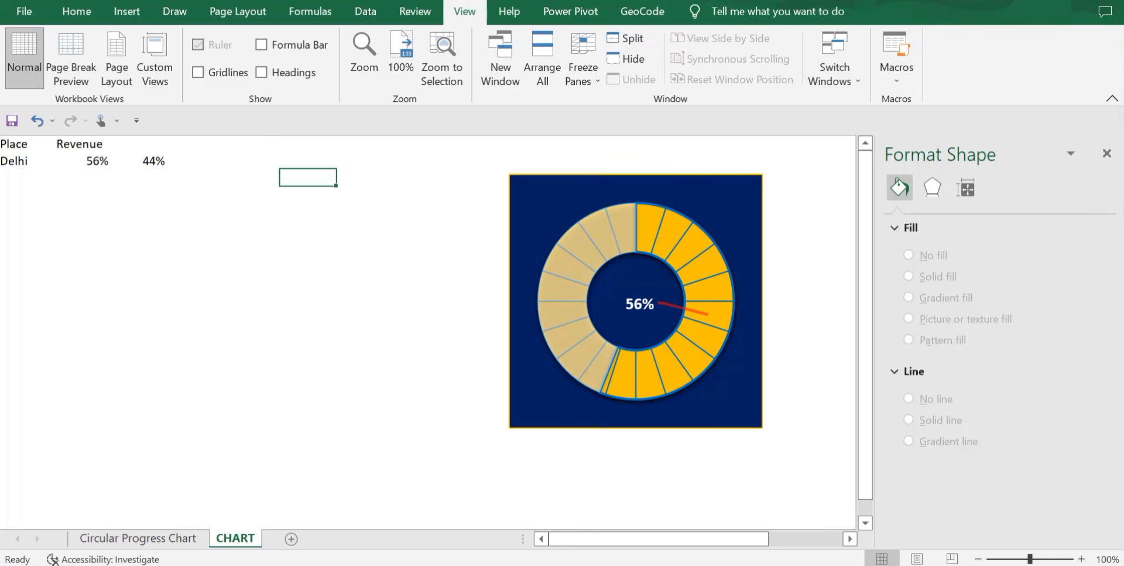
{"action": "left_click", "coordinate": [1107, 154]}
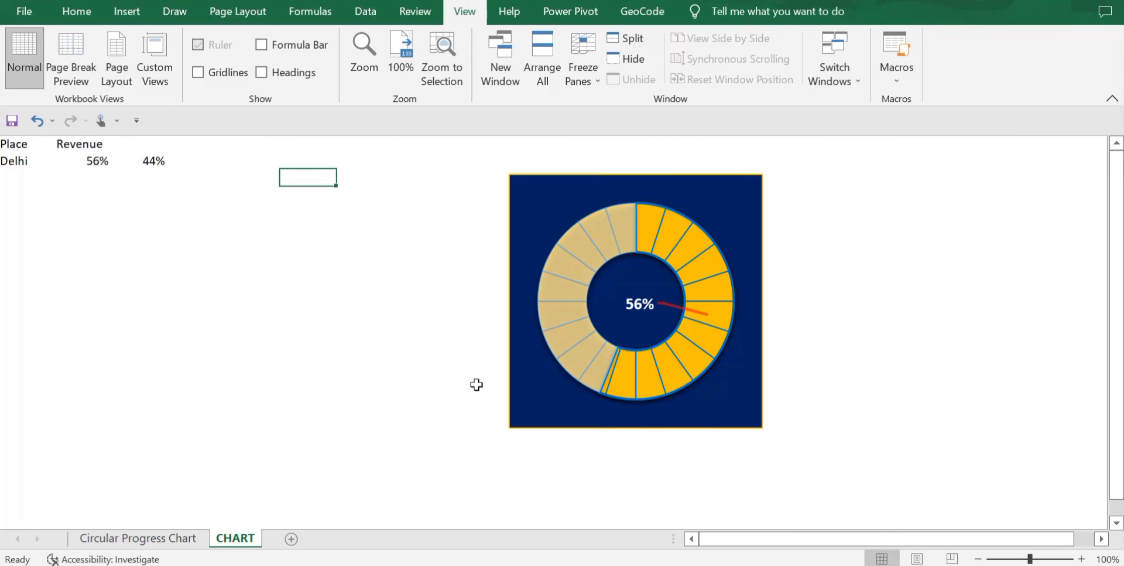
- Move the chart close beside the Place and Revenue data at the start of the sheet
{"action": "left_click", "coordinate": [534, 196]}
{"action": "left_click_drag", "start_coordinate": [534, 196], "coordinate": [45, 226]}
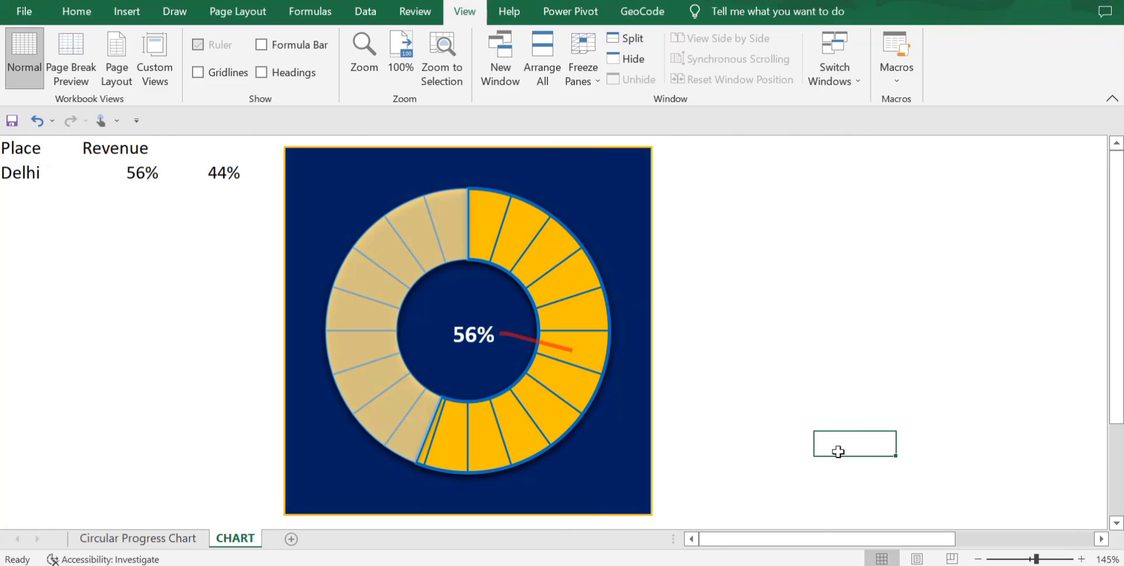